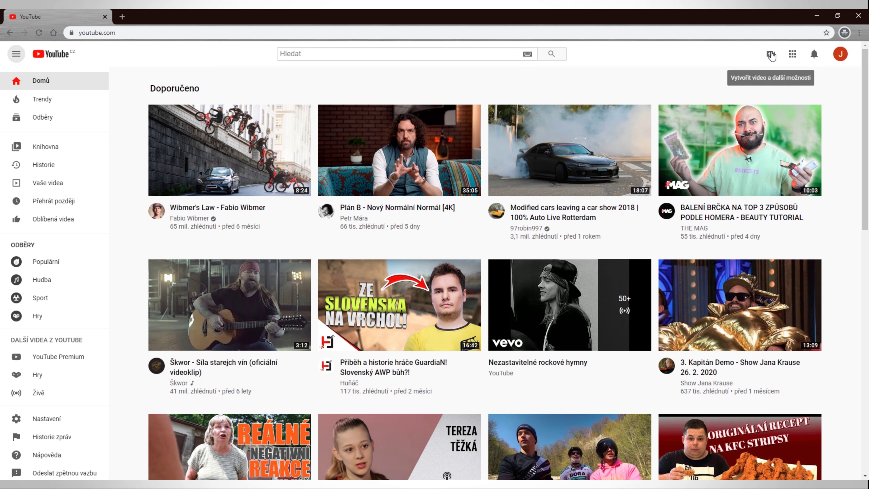
# - Start a new video upload and choose the file "stayhome v11" from the VIDEA ZŠ folder
pyautogui.click(771, 54)
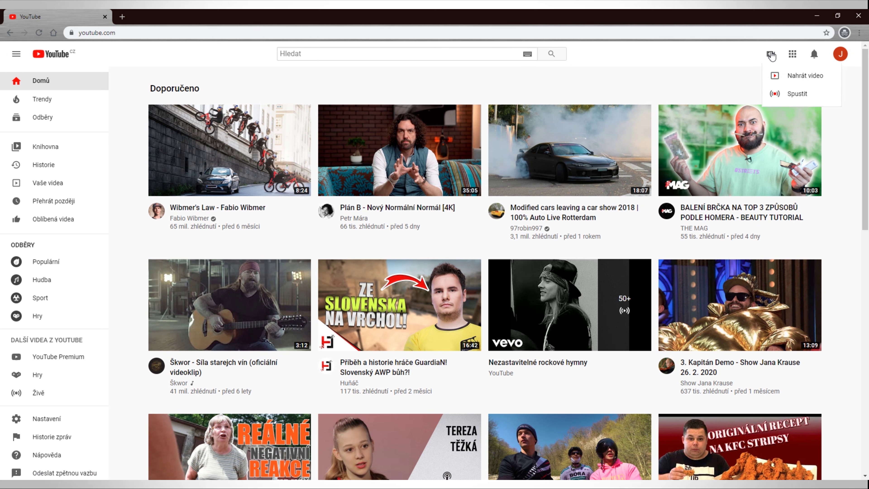
pyautogui.click(794, 76)
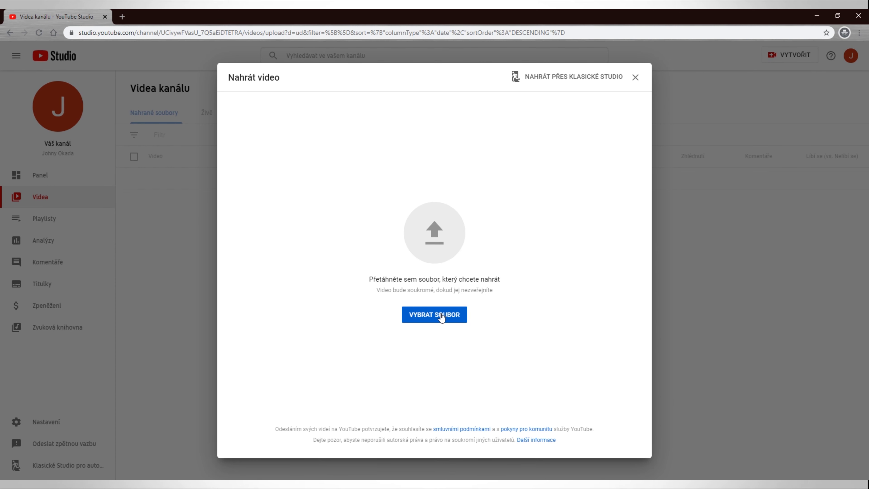
pyautogui.click(442, 317)
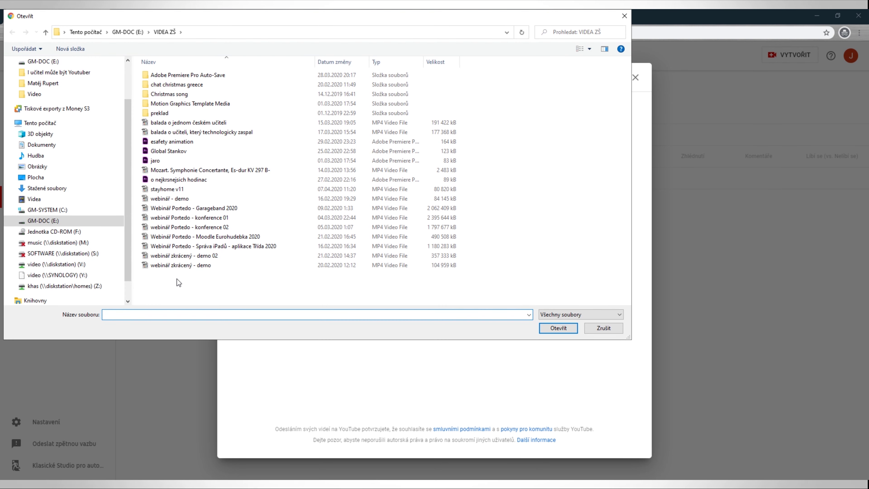
pyautogui.click(157, 190)
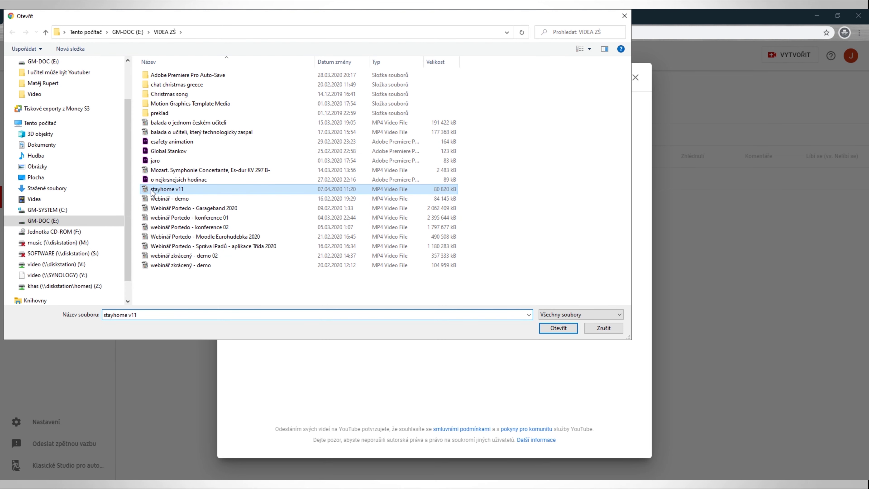
pyautogui.click(575, 329)
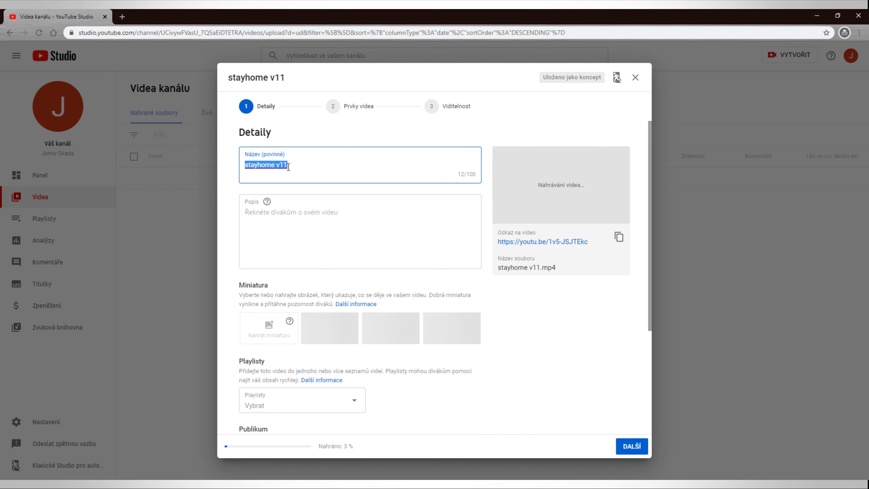
# - Title the video "Práce žáku ŽP Staňkov" and enter the description "Práce vznikala v době uzavření škol během karantény."
pyautogui.write('Prác')
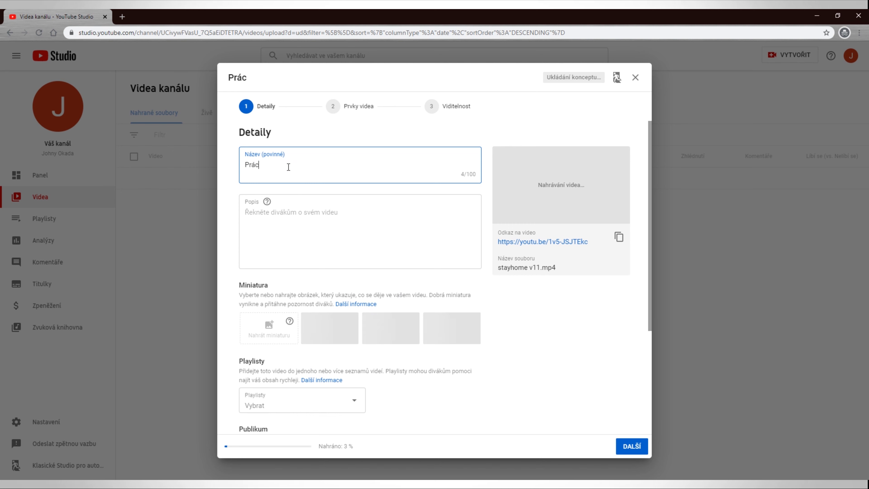
pyautogui.write('e žáku ŽP Staňkov')
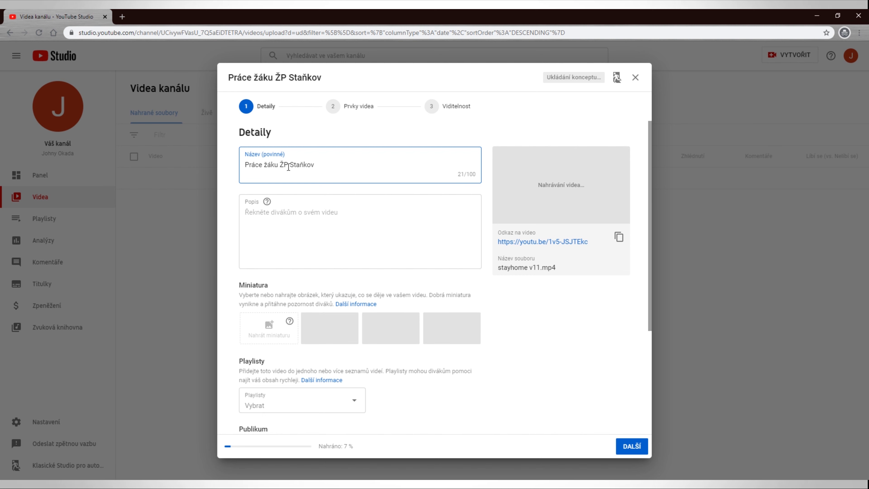
pyautogui.click(325, 216)
pyautogui.write('Práce vzn')
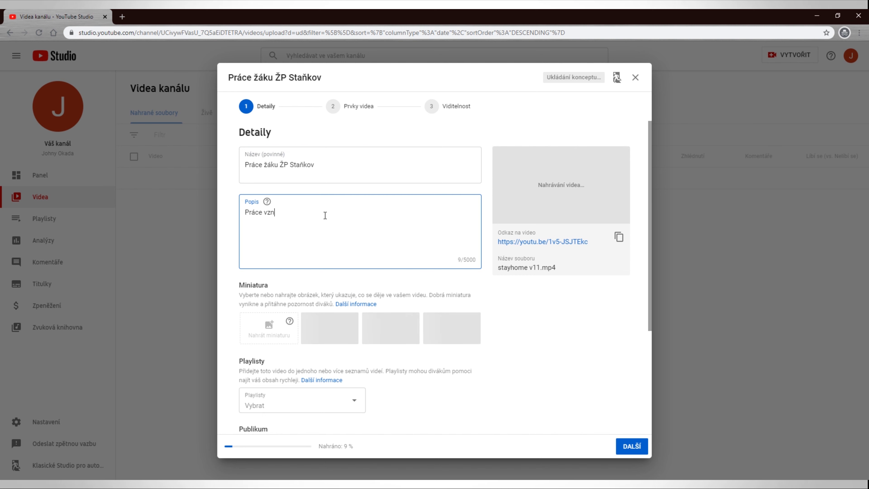
pyautogui.write('ikala v době uzavření škol běhe')
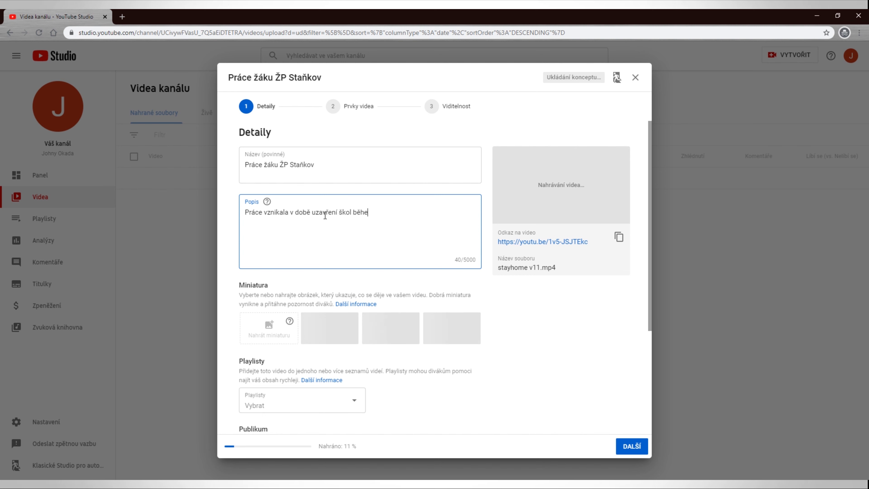
pyautogui.write('m karantény.')
# - Create a playlist named "ZŠ Staňkov" and assign the video to it
pyautogui.click(353, 400)
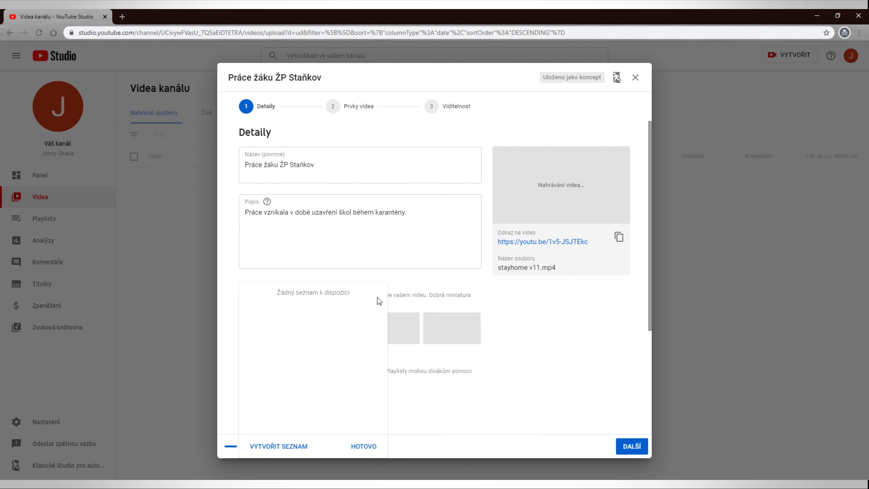
pyautogui.click(280, 446)
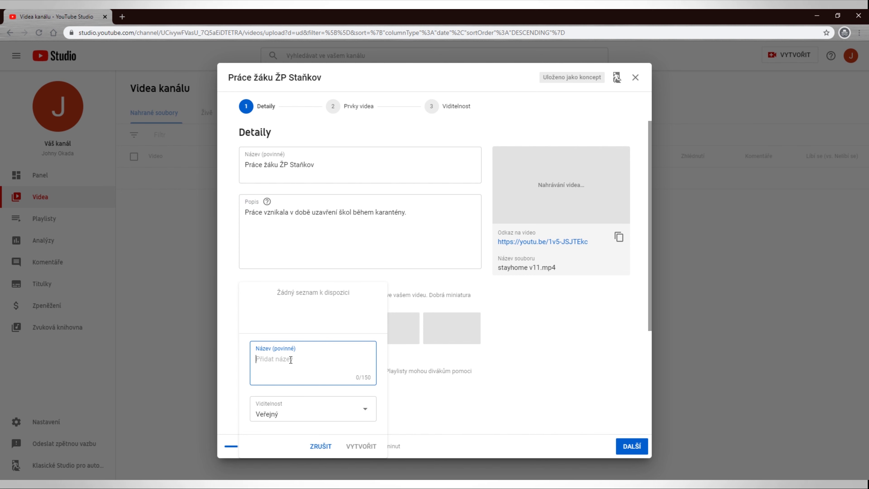
pyautogui.write('ZŠ Staňkov')
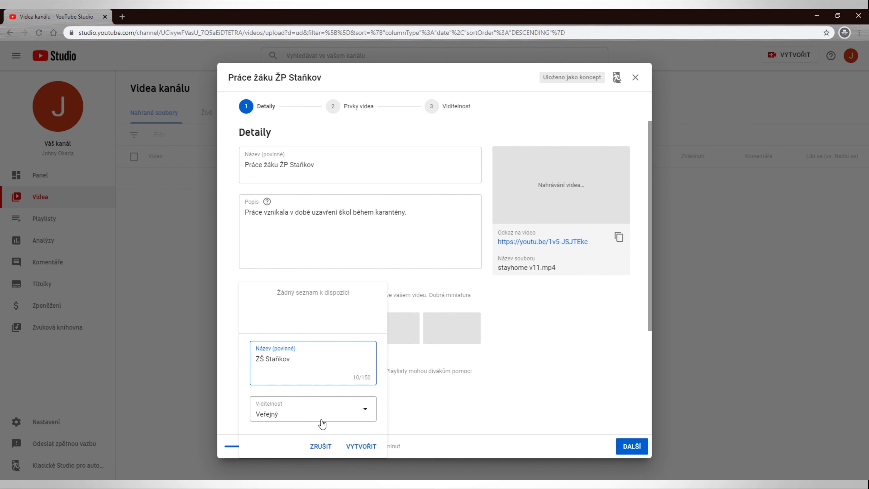
pyautogui.click(364, 447)
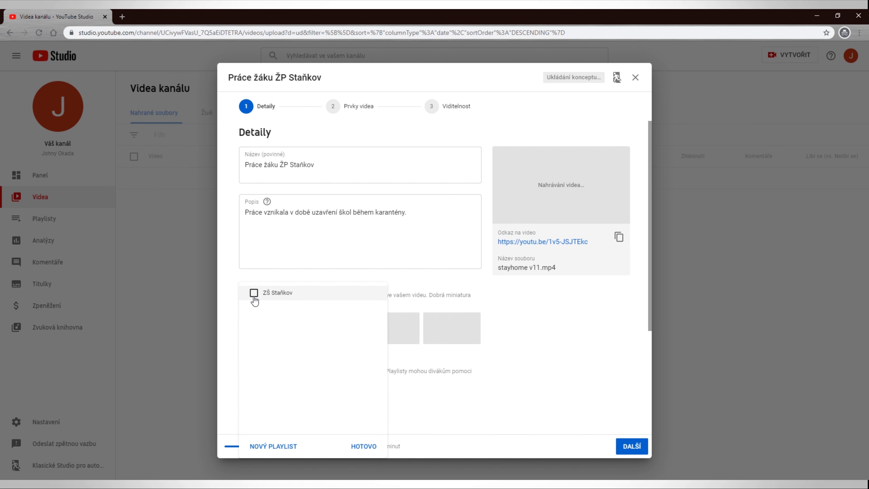
pyautogui.click(254, 295)
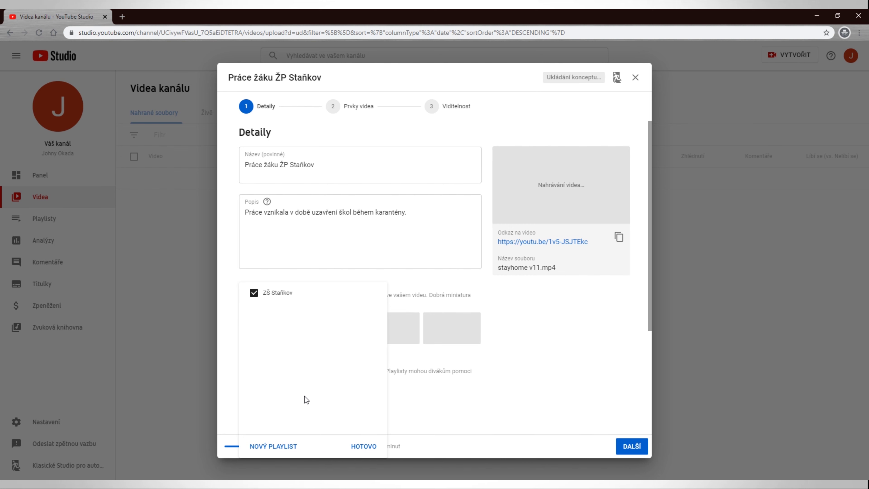
pyautogui.click(363, 447)
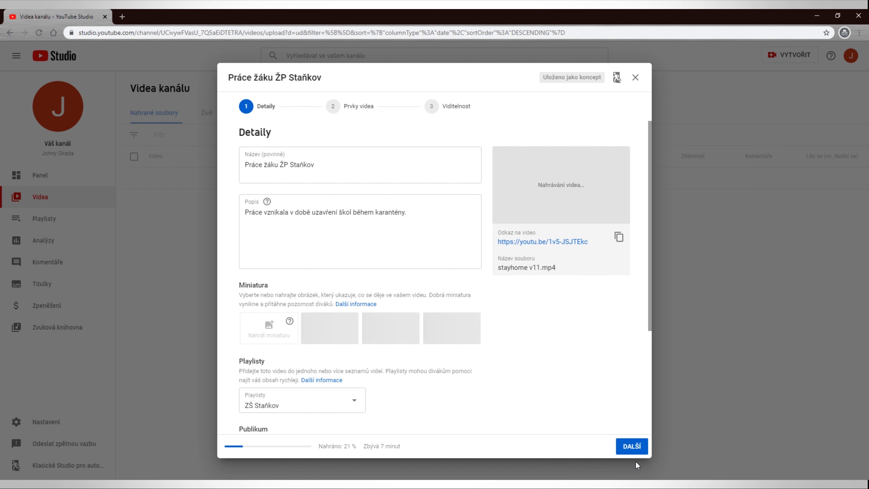
# - Declare the video as not made for kids and continue past the video elements to the visibility settings
pyautogui.click(632, 446)
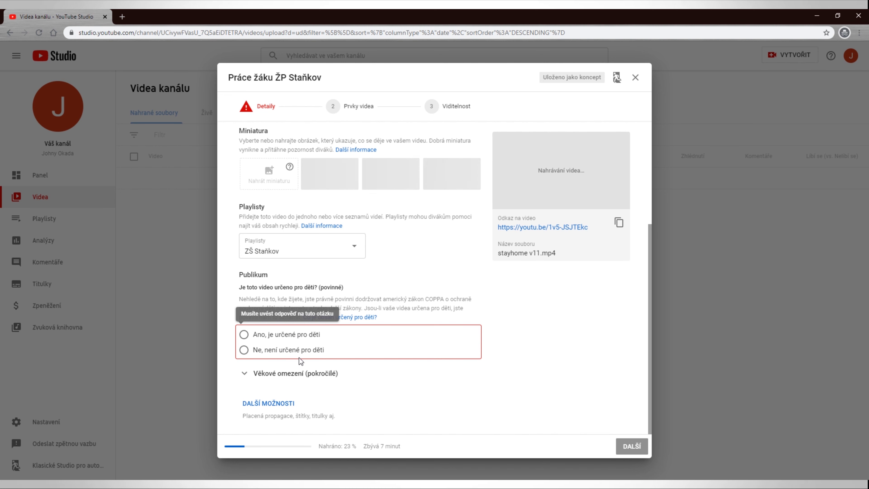
pyautogui.click(282, 351)
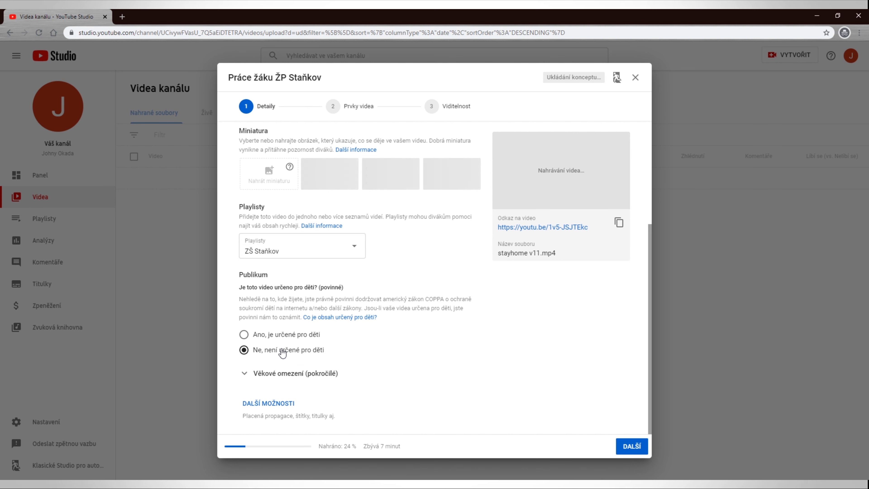
pyautogui.click(631, 446)
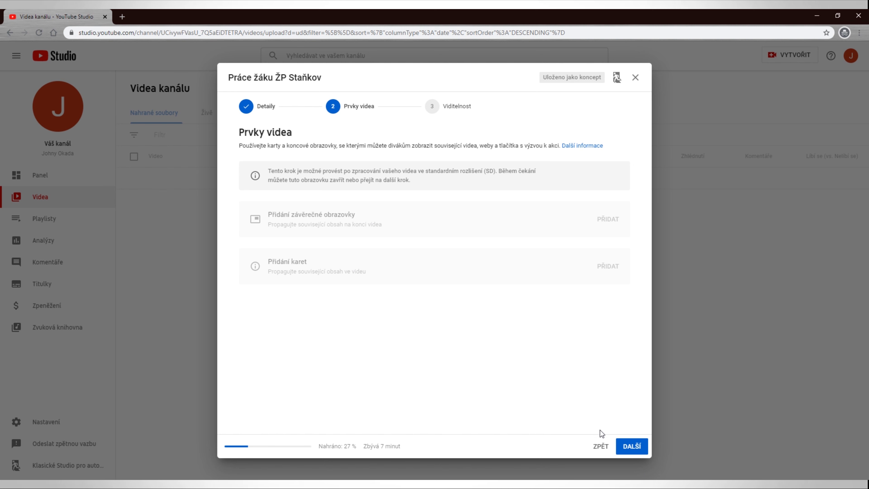
pyautogui.click(629, 445)
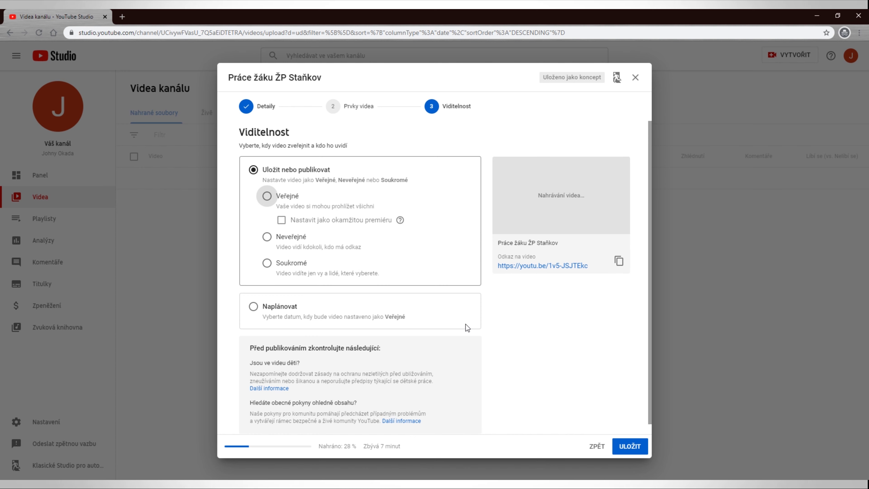
# - Try the public, unlisted and private visibility options, ending on public (Veřejné)
pyautogui.click(268, 197)
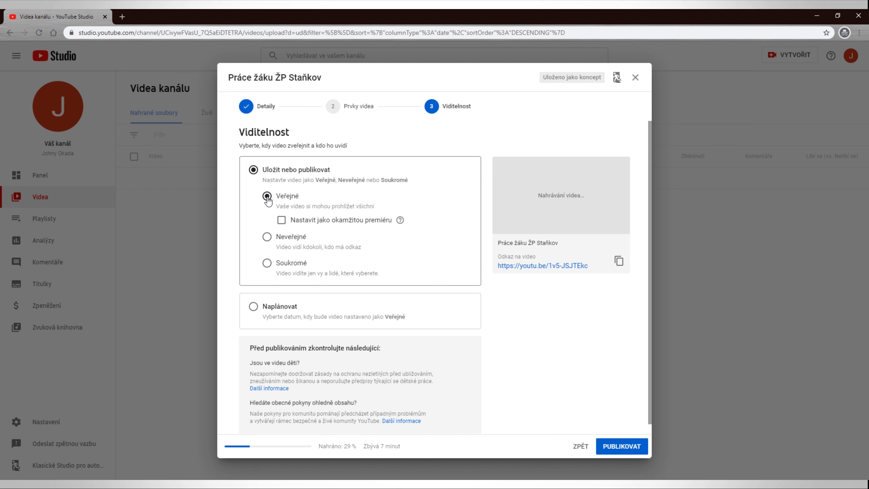
pyautogui.click(266, 241)
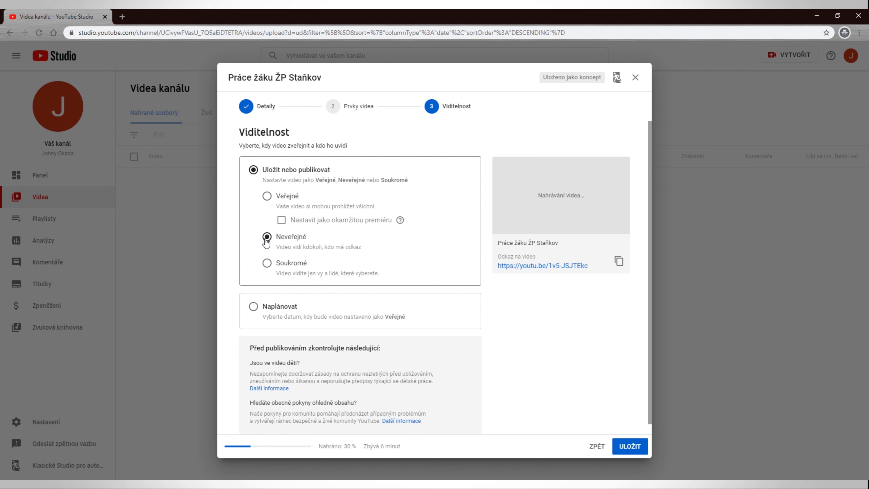
pyautogui.click(267, 265)
pyautogui.click(268, 197)
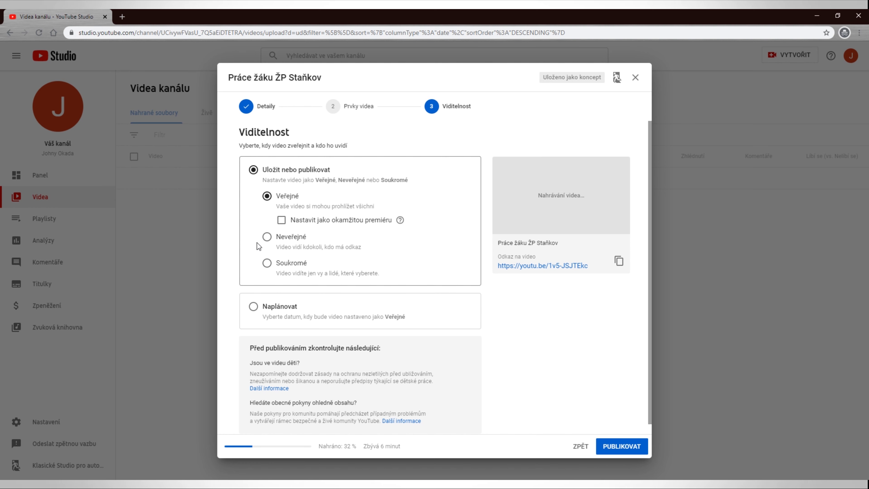
# - Schedule the video as a premiere for 13. 4. 2020 at 2:00
pyautogui.click(252, 306)
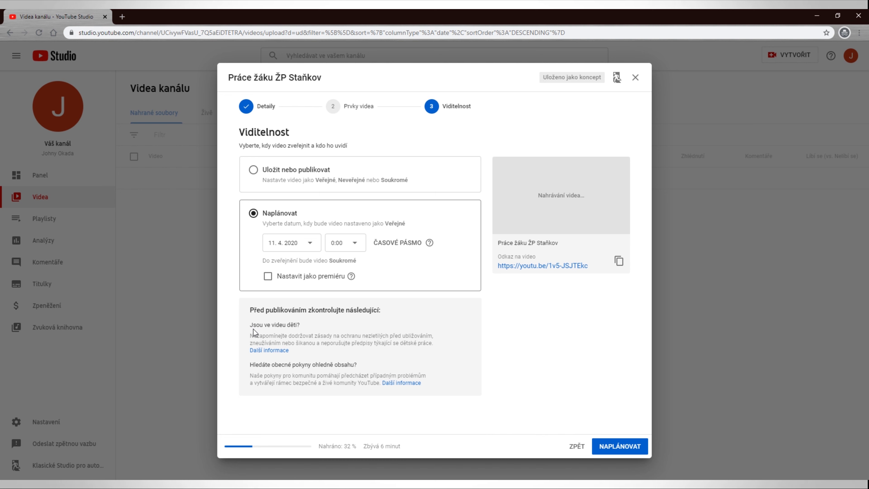
pyautogui.click(268, 277)
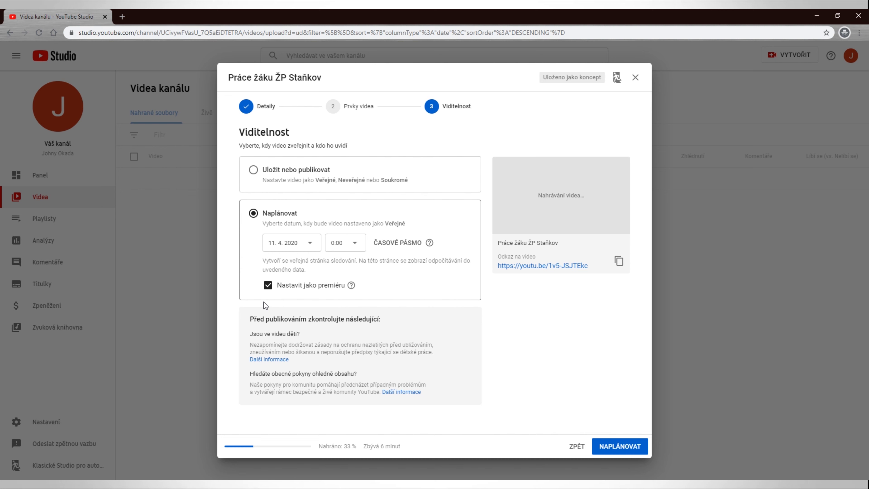
pyautogui.click(352, 247)
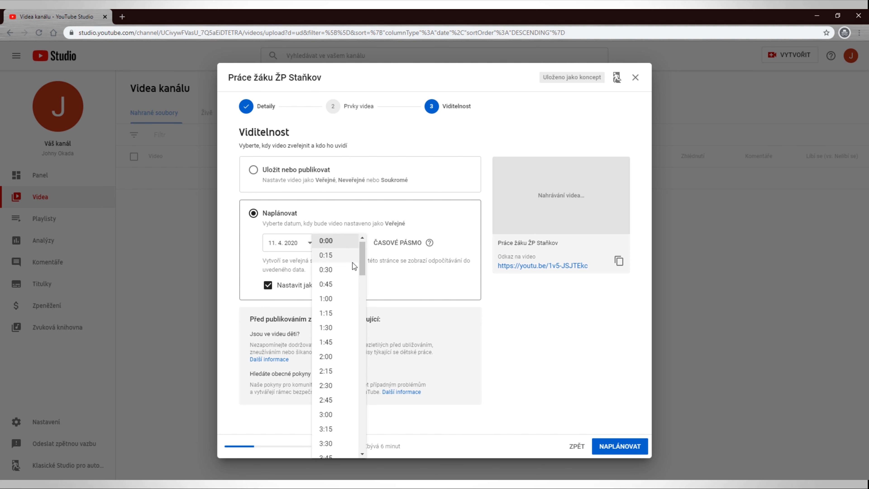
pyautogui.click(335, 350)
pyautogui.click(310, 246)
pyautogui.click(274, 327)
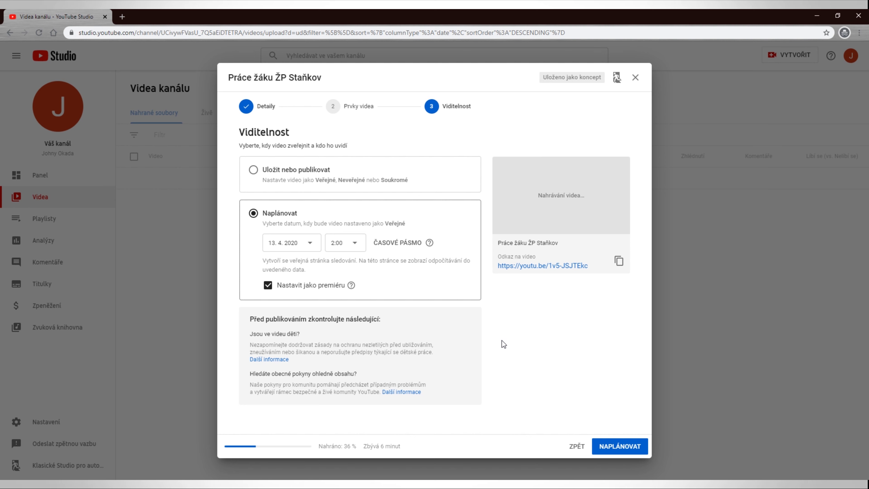
# - Set the video to save or publish with unlisted (Neveřejné) visibility and save it
pyautogui.click(253, 170)
pyautogui.click(267, 236)
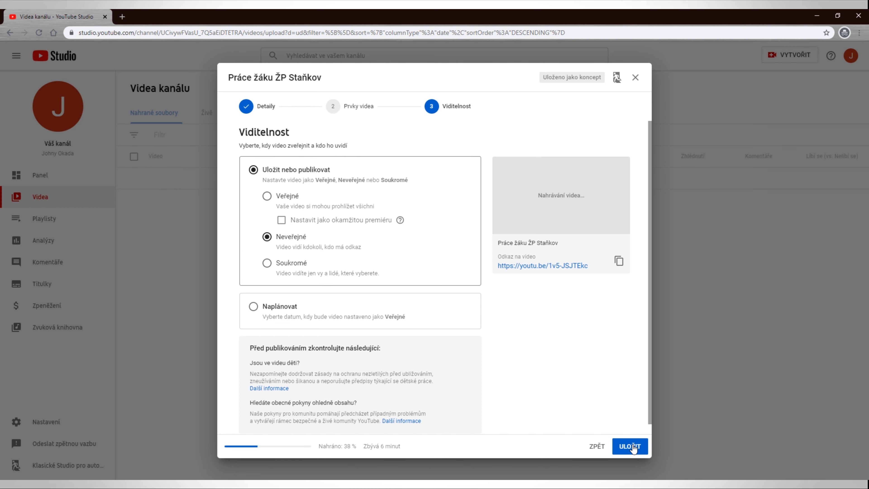
pyautogui.click(631, 446)
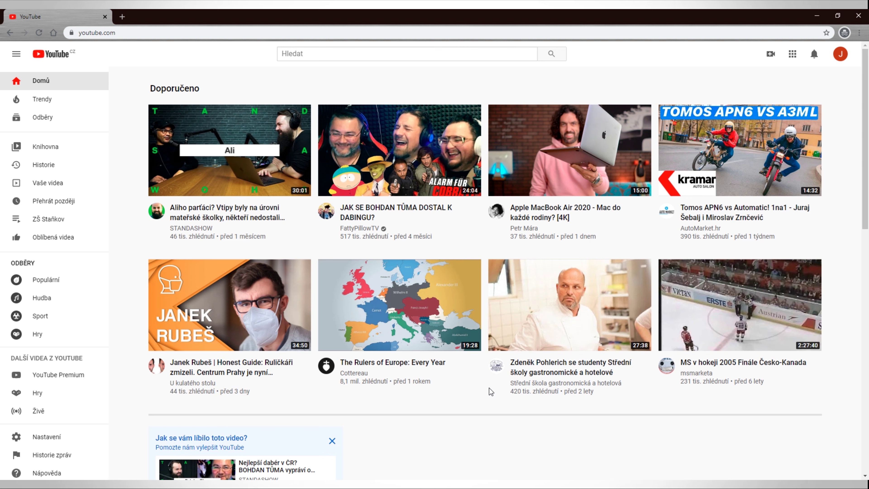
# - Switch to YouTube Studio, open the uploaded video's details and start editing it in the video editor
pyautogui.click(840, 52)
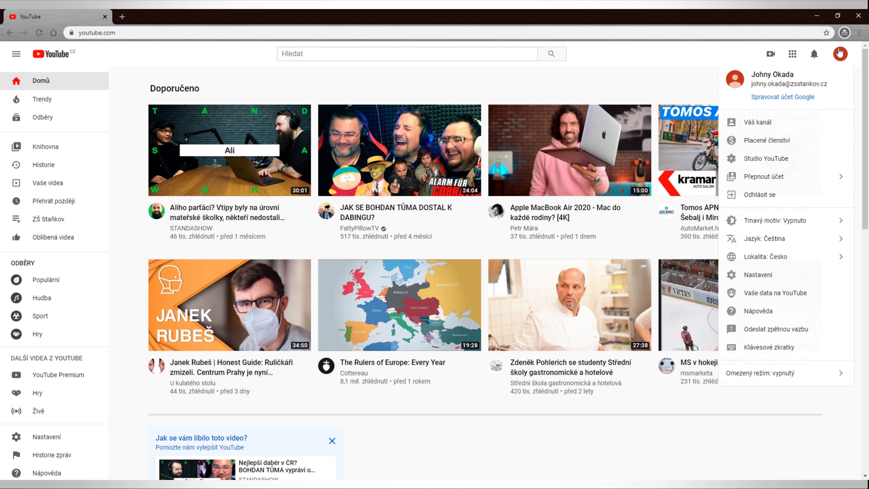
pyautogui.click(773, 159)
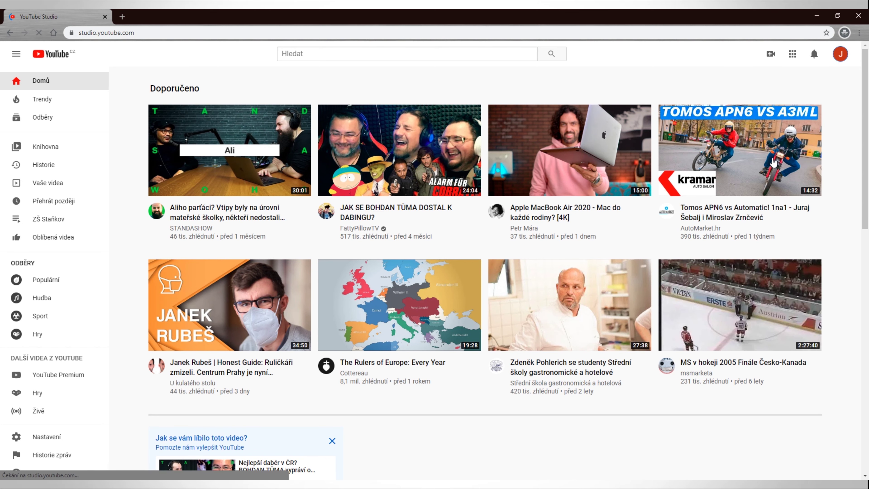
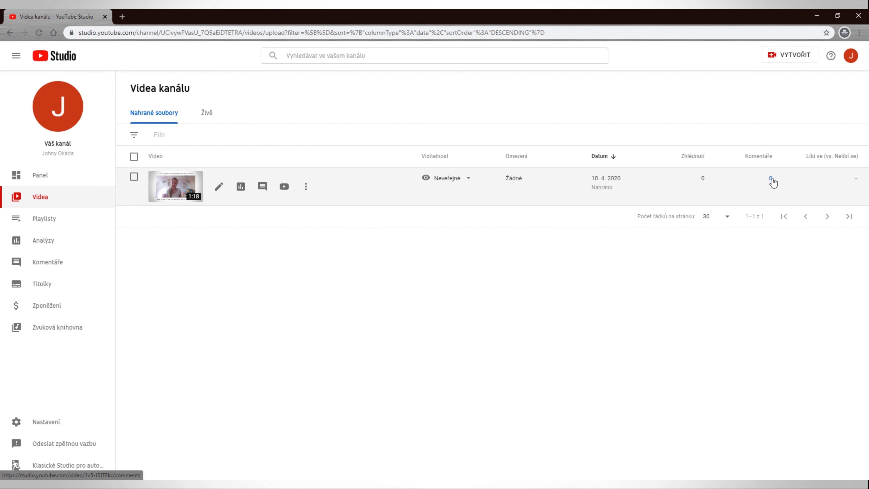
pyautogui.moveTo(839, 182)
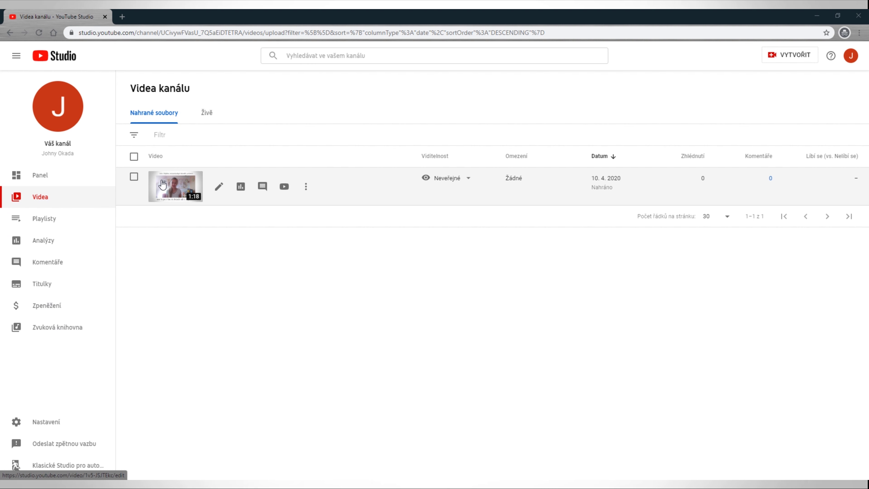
pyautogui.click(166, 187)
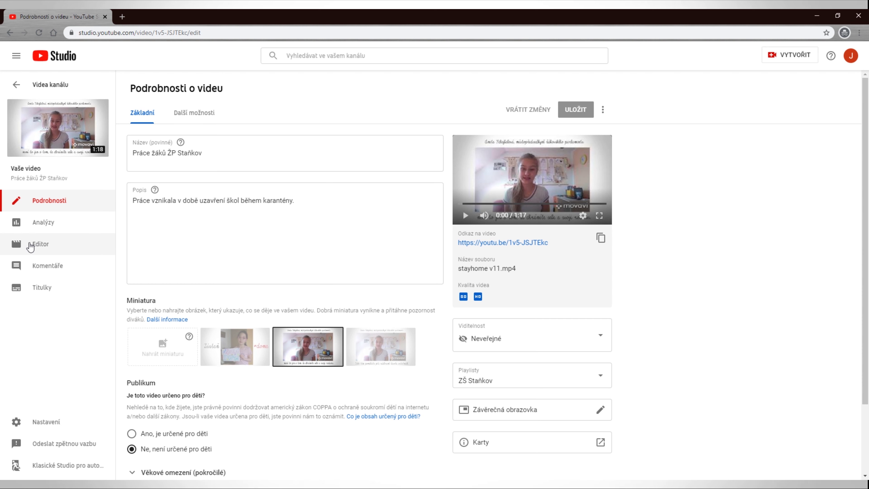
pyautogui.click(46, 246)
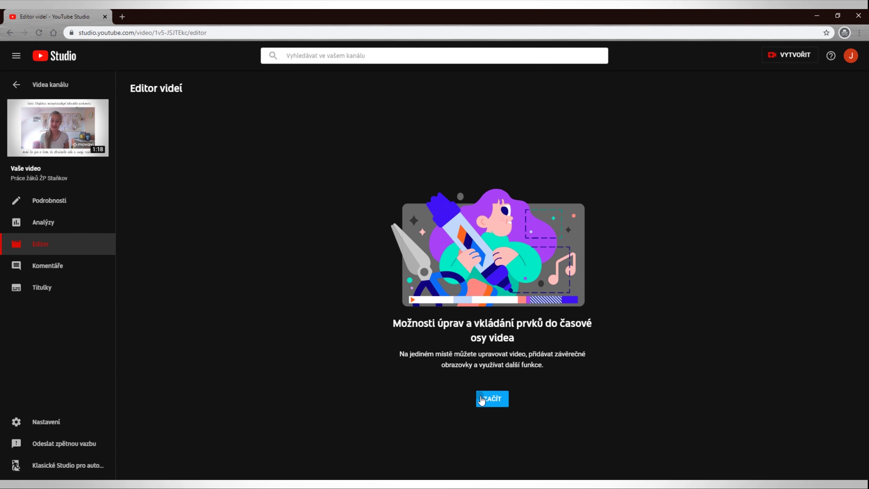
pyautogui.click(491, 398)
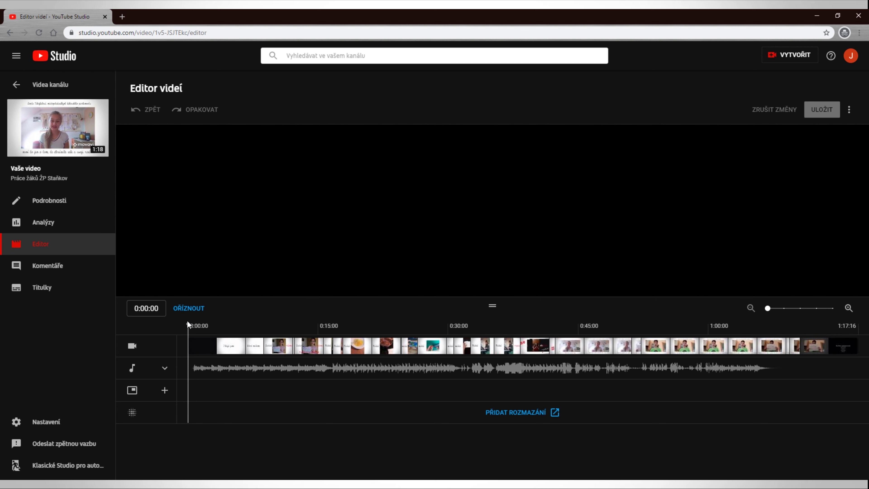
# - Scrub and play through the video on the timeline, and examine its audio track and the end-screen element types that can be added
pyautogui.click(280, 326)
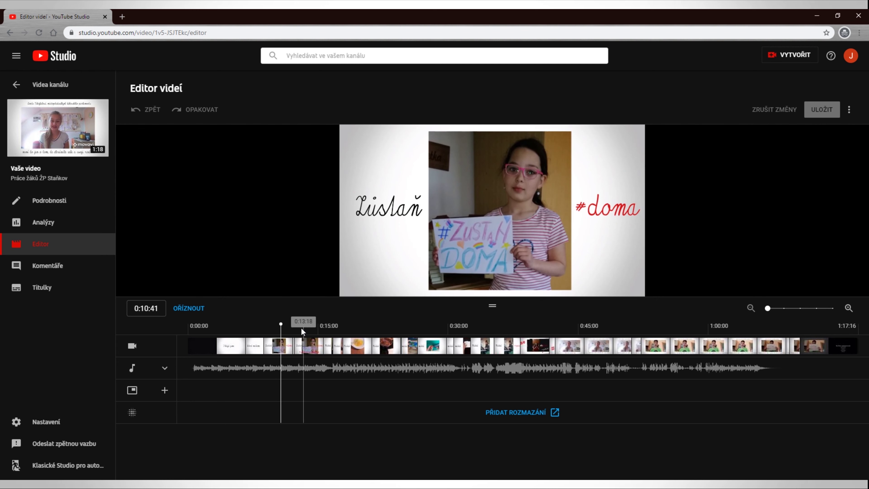
pyautogui.moveTo(281, 326); pyautogui.dragTo(344, 325)
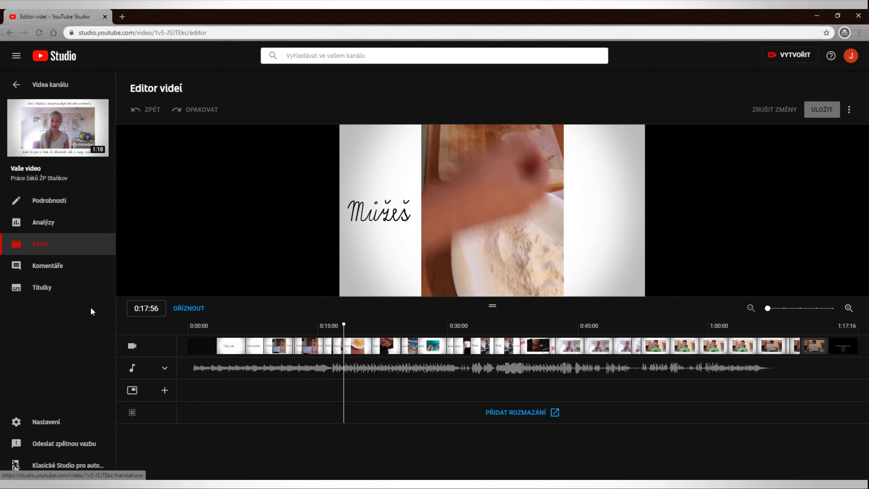
pyautogui.click(275, 368)
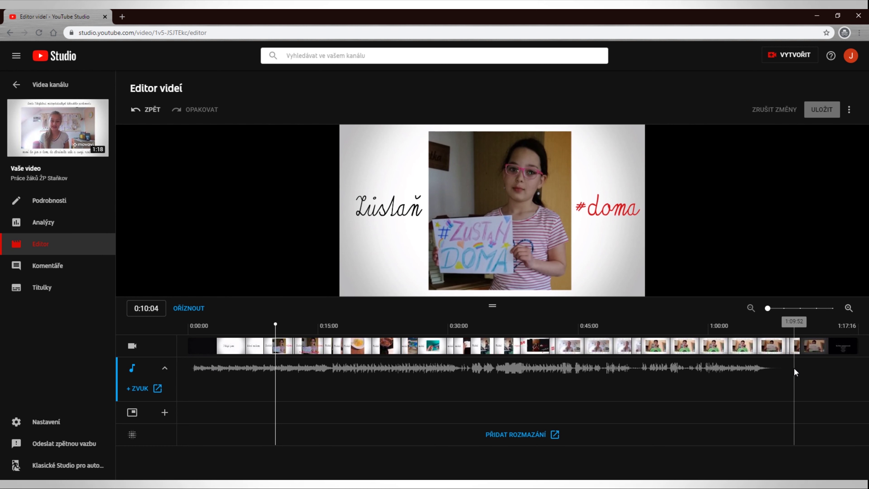
pyautogui.click(164, 414)
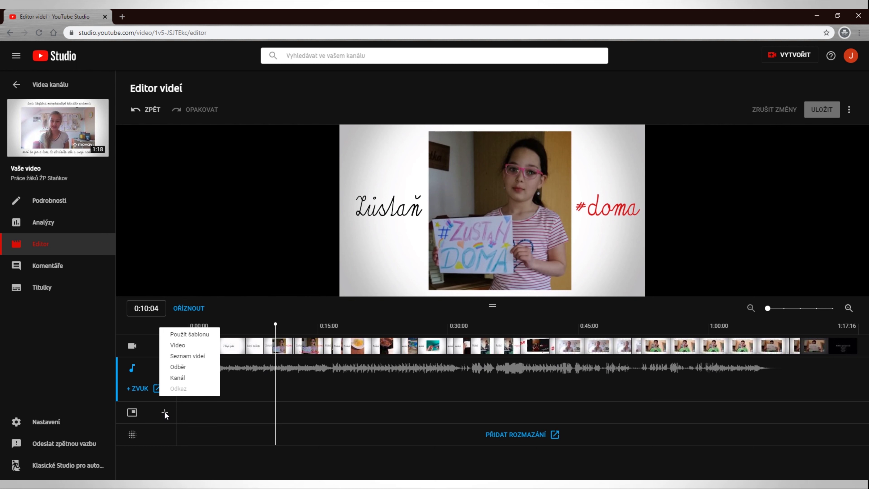
pyautogui.click(161, 433)
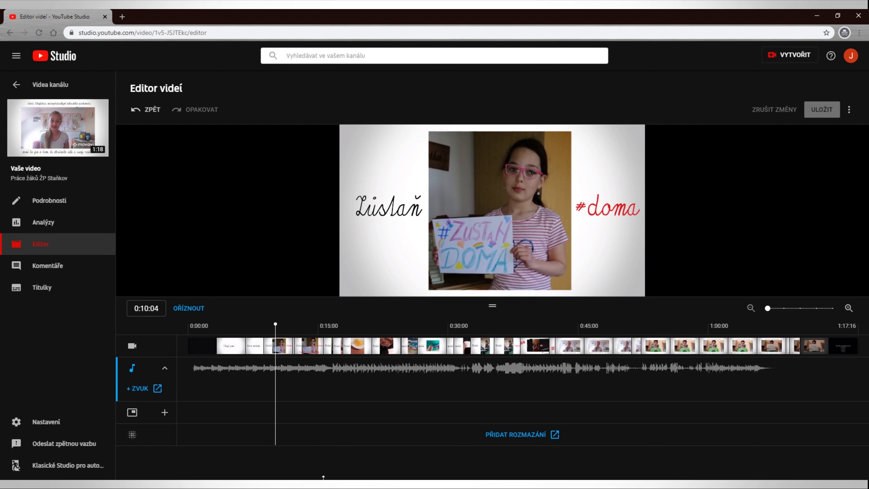
pyautogui.press('space')
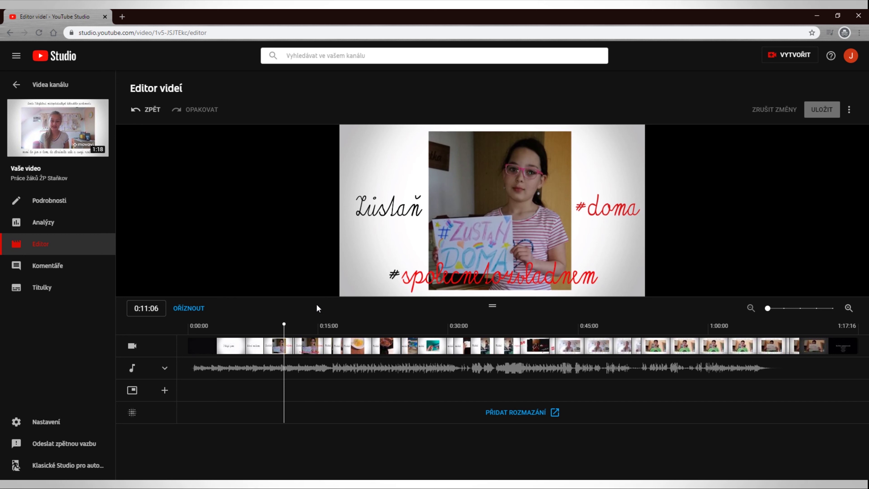
# - Trim the video to the section from about 0:16 to 1:07, preview the cut and play it
pyautogui.click(189, 308)
pyautogui.moveTo(188, 373); pyautogui.dragTo(303, 373)
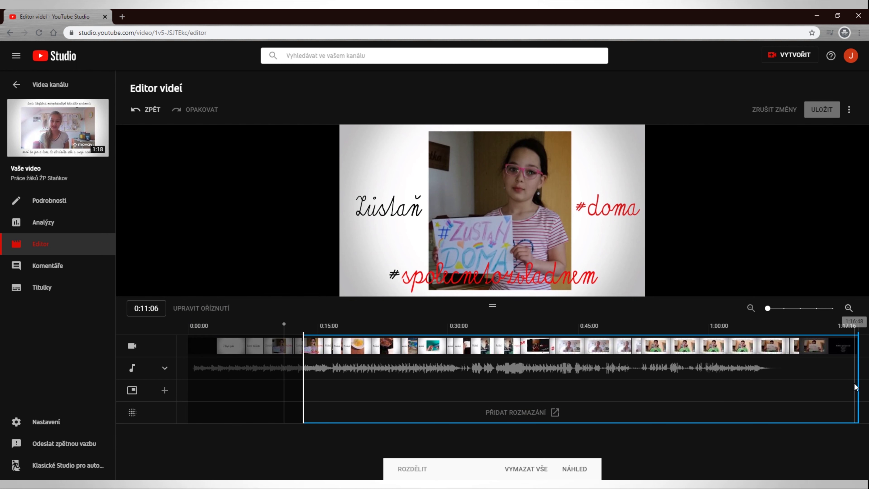
pyautogui.moveTo(857, 382); pyautogui.dragTo(775, 382)
pyautogui.moveTo(303, 387); pyautogui.dragTo(328, 386)
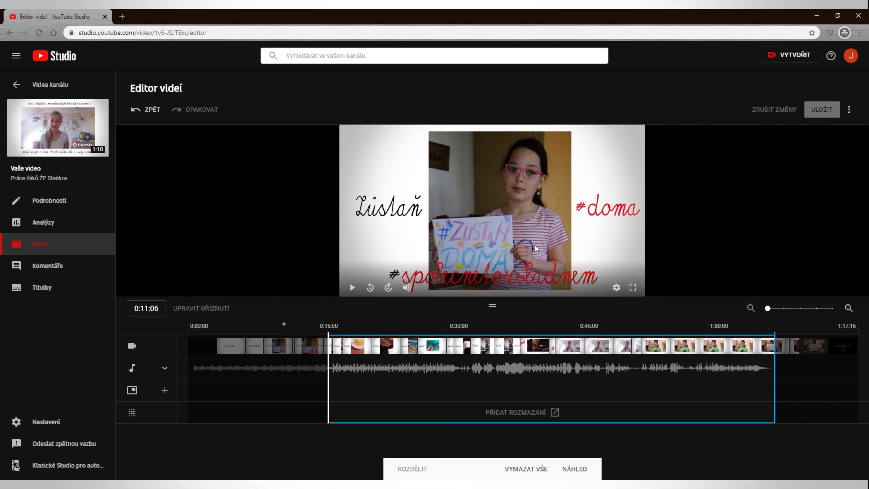
pyautogui.click(579, 472)
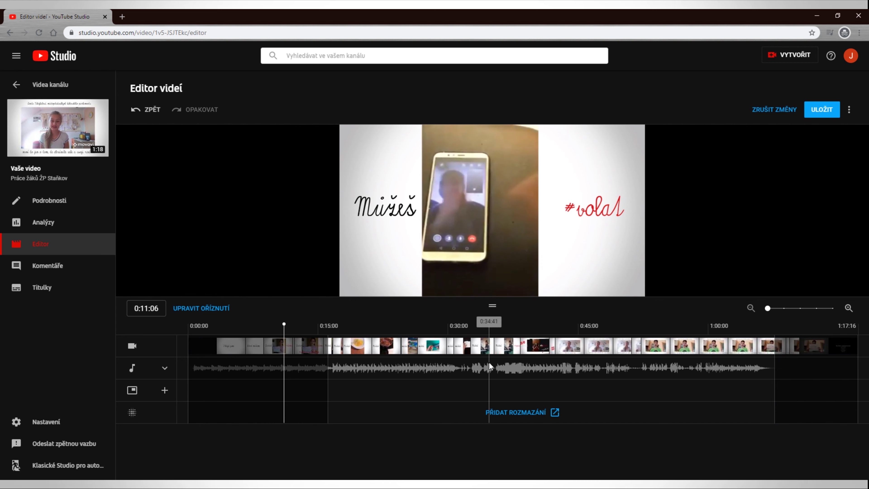
pyautogui.press('space')
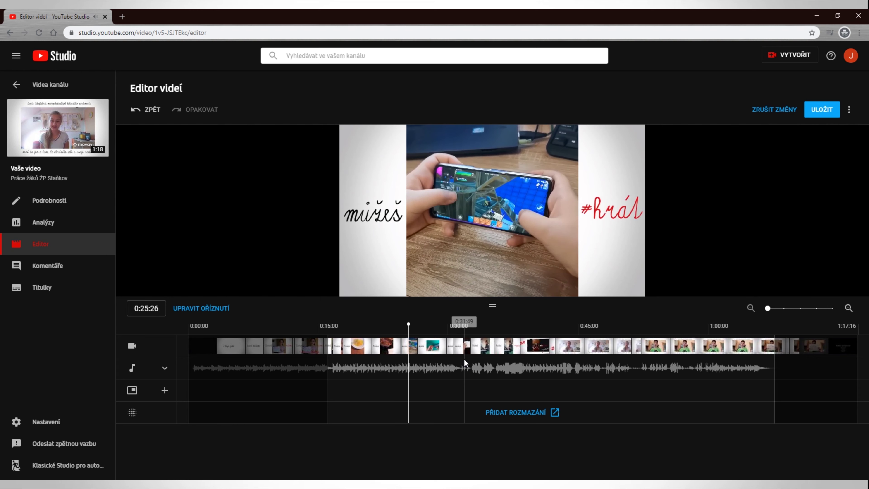
# - Try narrowing the trimmed section to the stretch from about 0:25 to 0:32
pyautogui.click(198, 308)
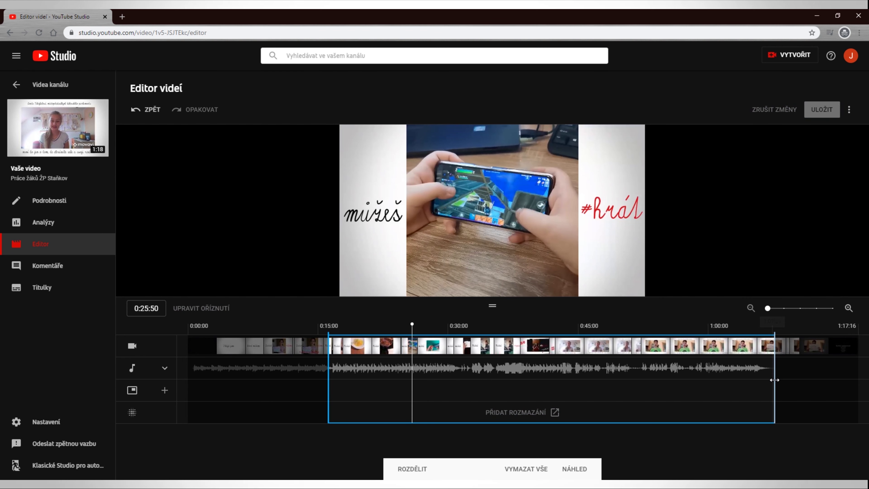
pyautogui.moveTo(773, 380); pyautogui.dragTo(464, 375)
pyautogui.moveTo(328, 378); pyautogui.dragTo(402, 381)
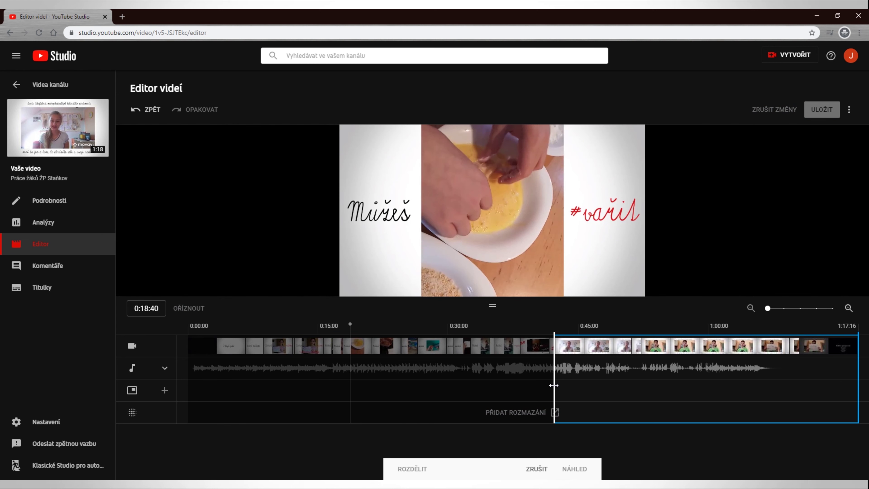
# - Set the end of the trimmed section to 1:09:36, using the playhead as the reference
pyautogui.moveTo(821, 384)
pyautogui.mouseDown()
pyautogui.moveTo(858, 382)
pyautogui.moveTo(827, 380)
pyautogui.mouseUp()
pyautogui.click(831, 324)
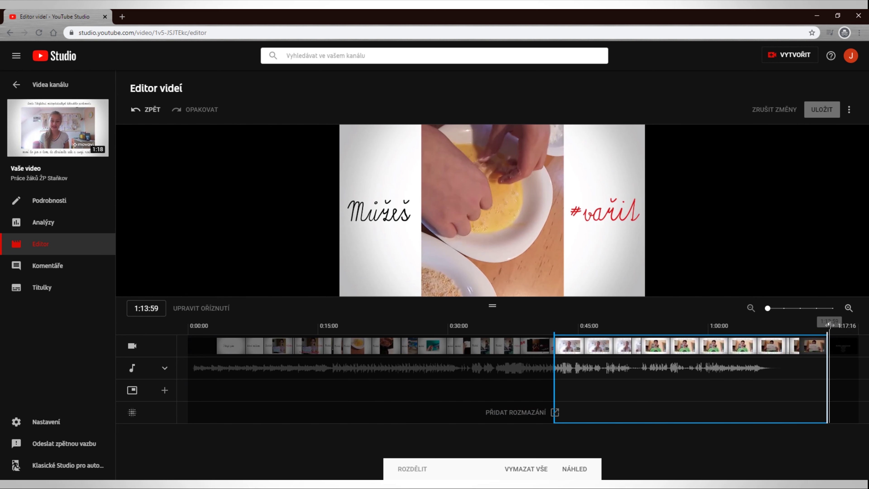
pyautogui.moveTo(831, 324); pyautogui.dragTo(792, 329)
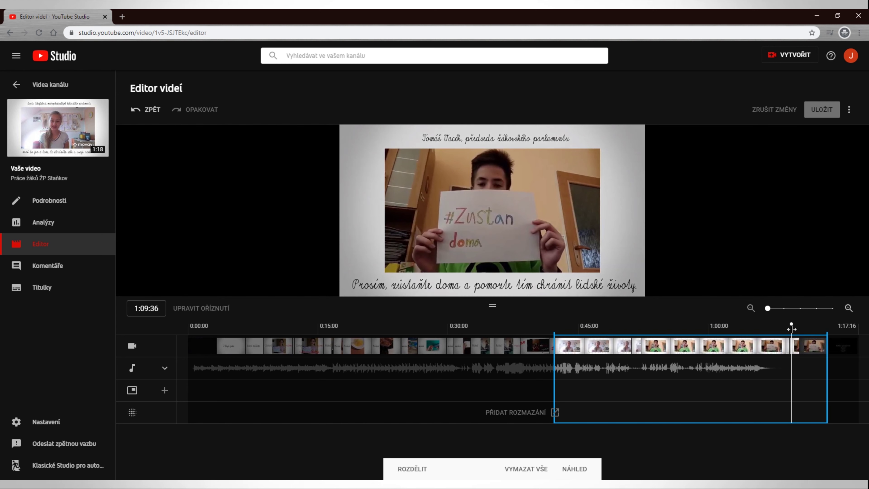
pyautogui.moveTo(826, 369); pyautogui.dragTo(790, 370)
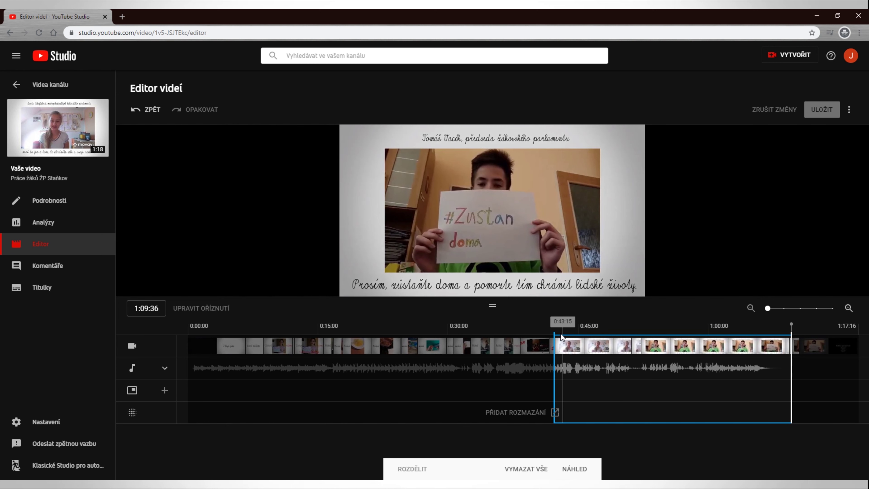
# - Set the start of the trimmed section to 0:39:11, at the #stayhome title
pyautogui.click(559, 327)
pyautogui.moveTo(559, 327); pyautogui.dragTo(527, 324)
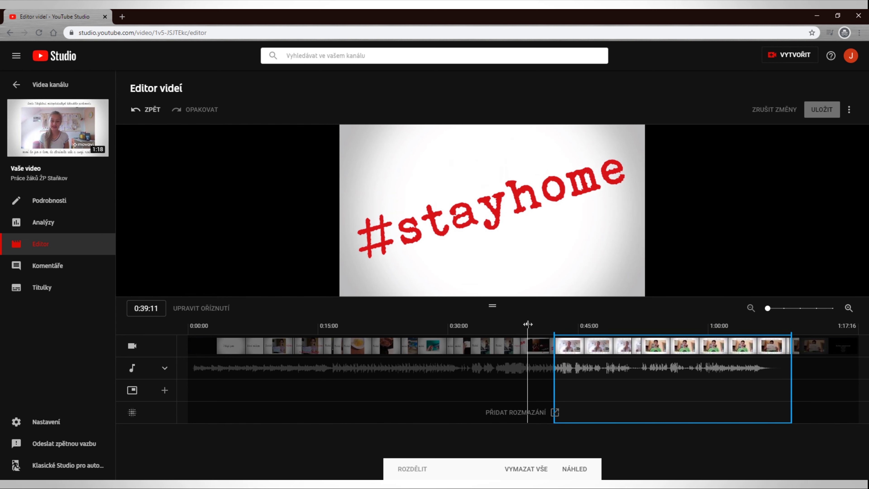
pyautogui.moveTo(553, 366); pyautogui.dragTo(528, 367)
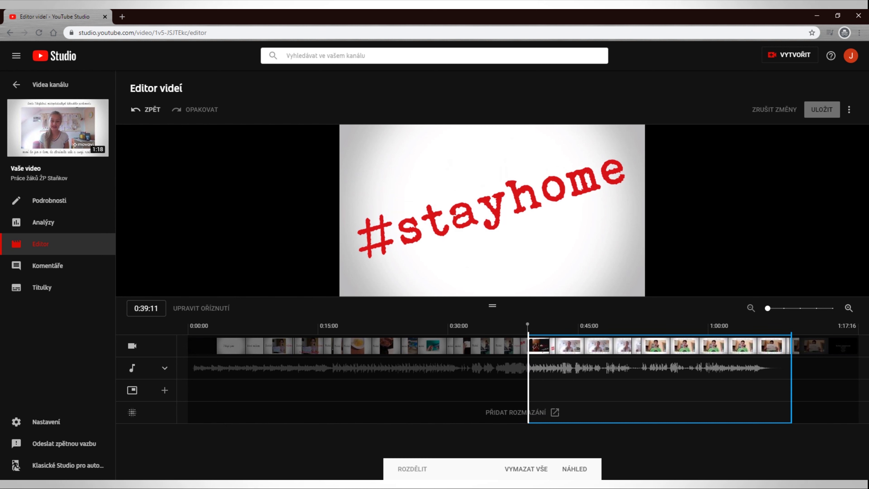
# - Preview the trimmed video, play it, and save the changes to the video
pyautogui.click(578, 475)
pyautogui.press('space')
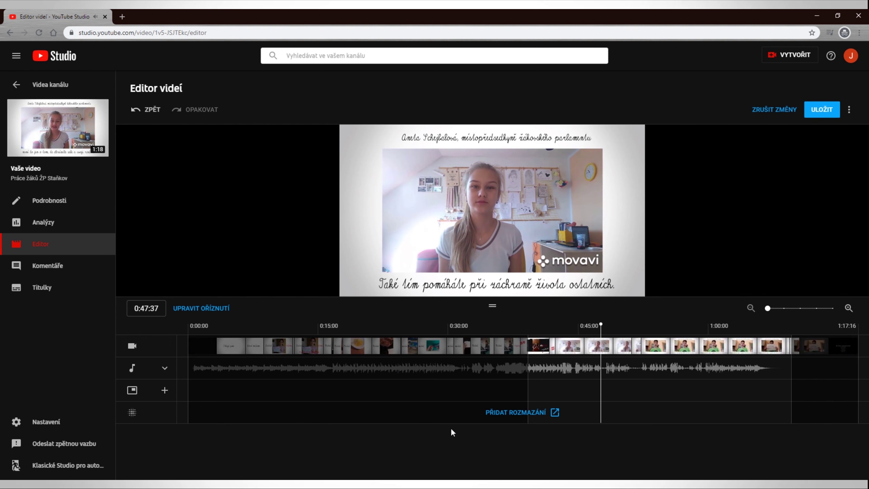
pyautogui.click(817, 112)
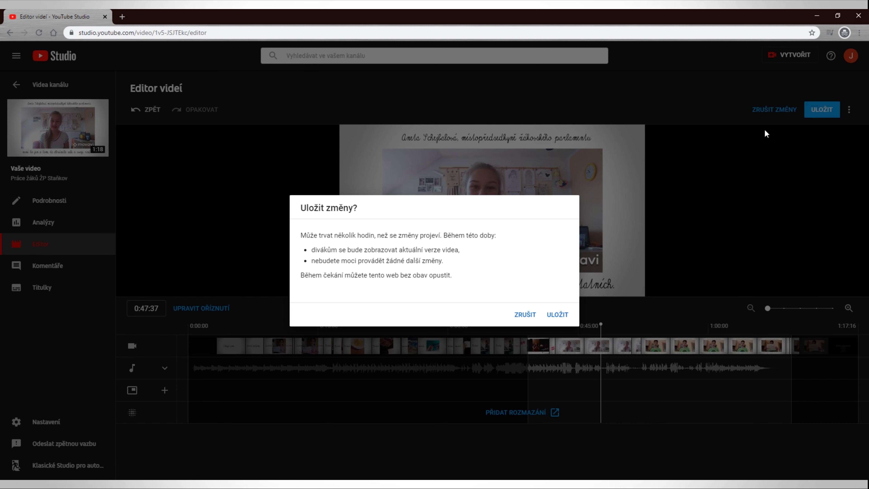
pyautogui.click(556, 315)
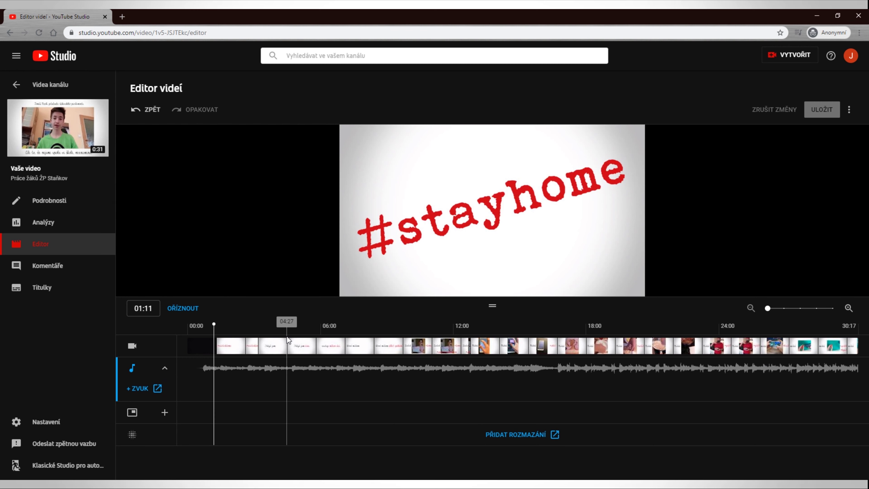
# - Open the page for adding or replacing the video's audio, pause the video there and look through the offered tracks
pyautogui.click(156, 390)
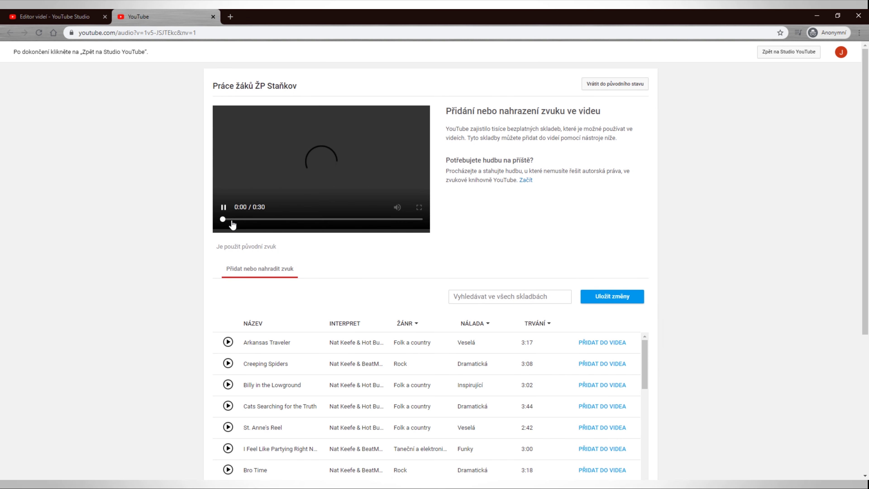
pyautogui.click(224, 207)
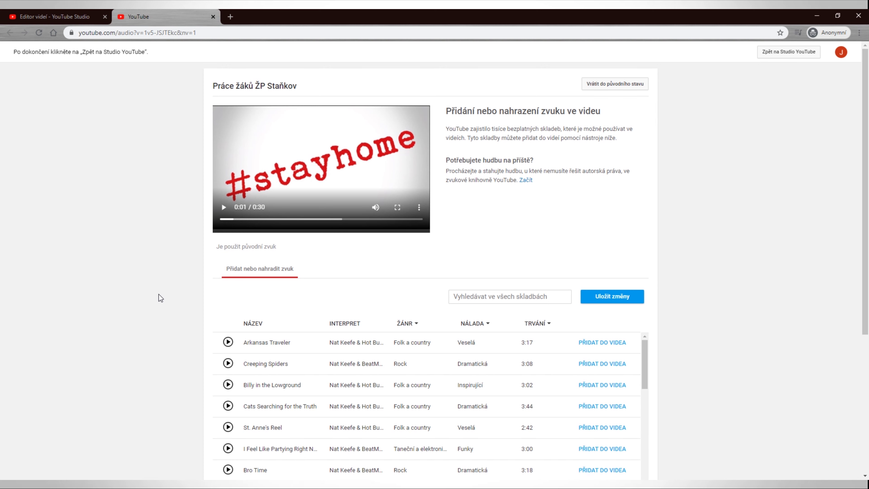
pyautogui.scroll(-5, 164, 289)
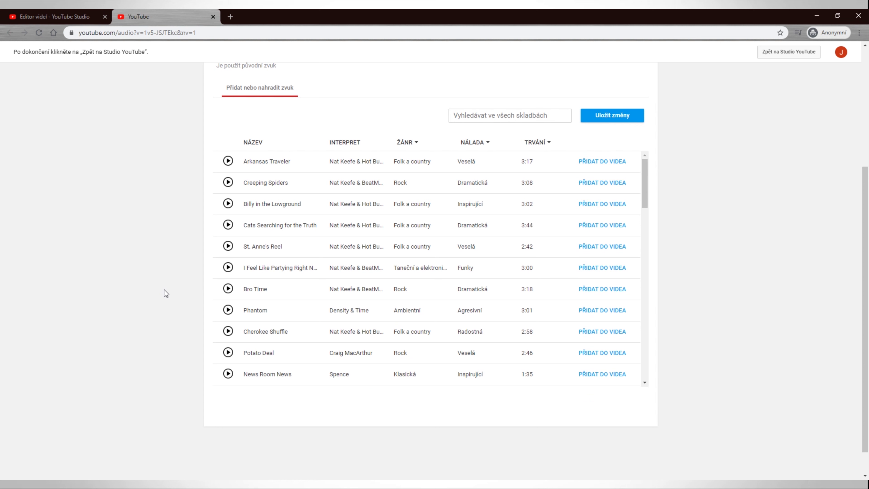
pyautogui.scroll(3, 164, 289)
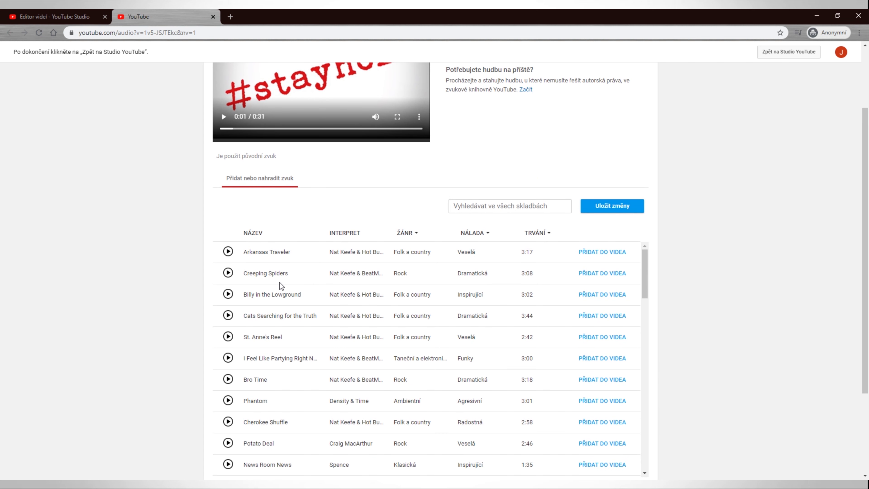
# - Check the genre, mood and duration filters and filter the tracks by the genre Klasická
pyautogui.click(417, 234)
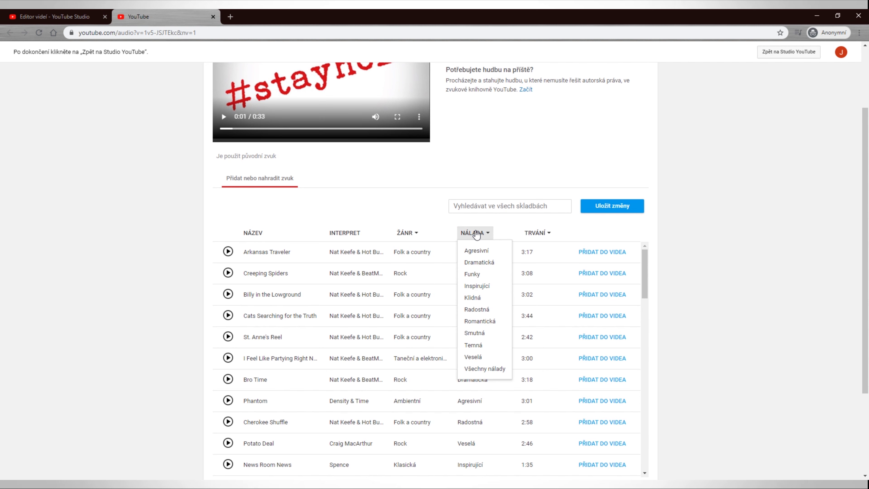
pyautogui.moveTo(540, 234)
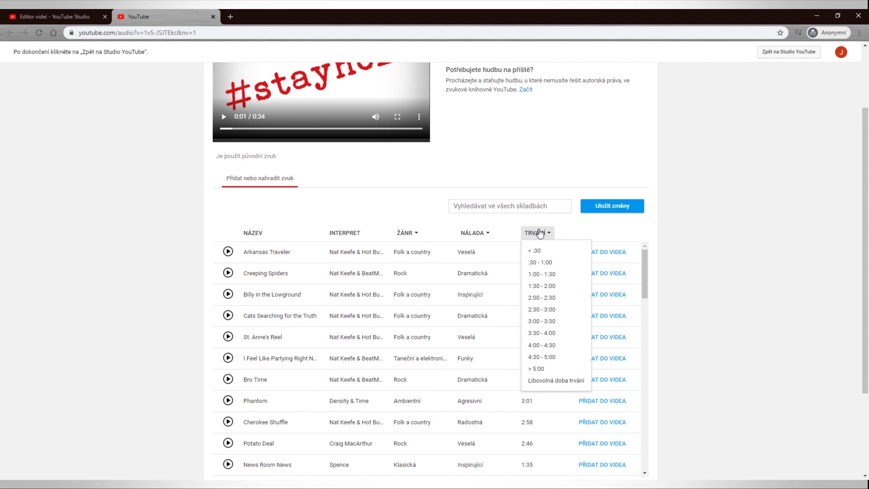
pyautogui.moveTo(409, 235)
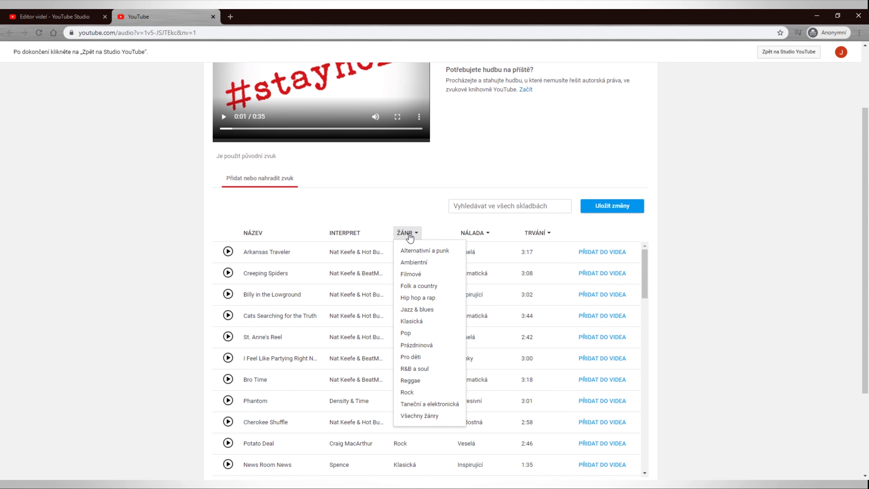
pyautogui.click(412, 321)
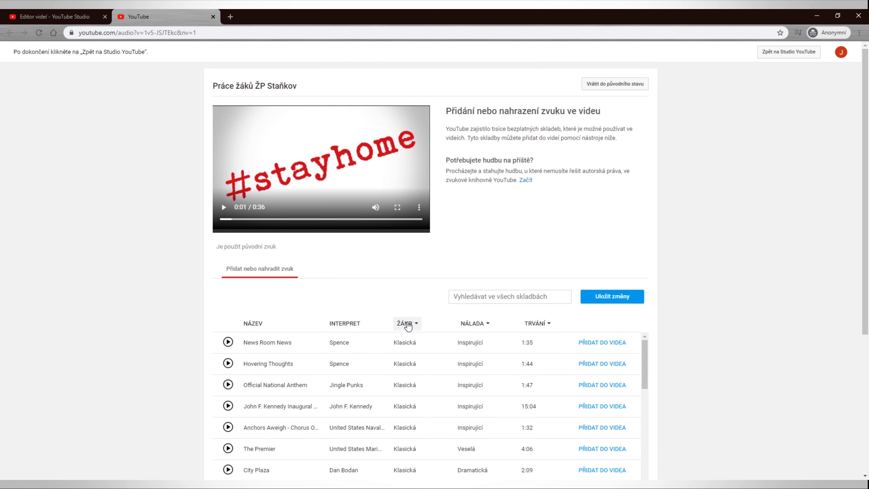
# - Listen to the classical tracks The Premier and Requiem In Cello and browse further down the list
pyautogui.scroll(-3, 288, 401)
pyautogui.click(228, 358)
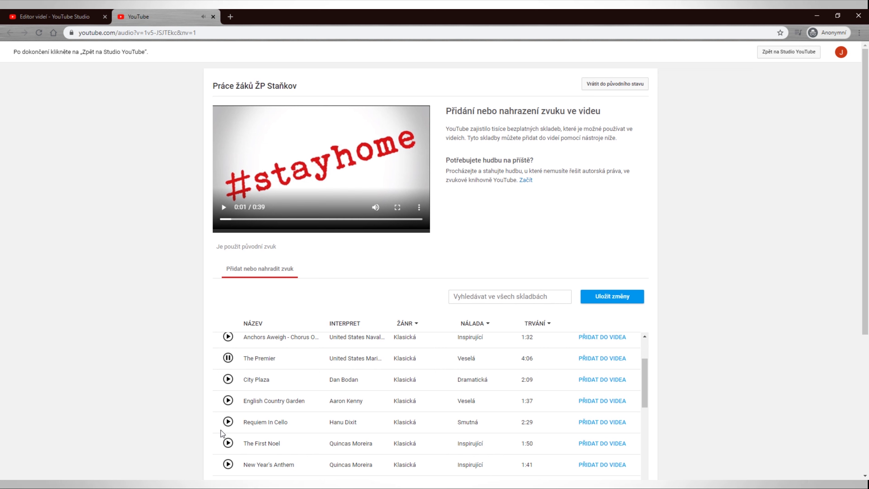
pyautogui.click(228, 421)
pyautogui.scroll(-5, 267, 407)
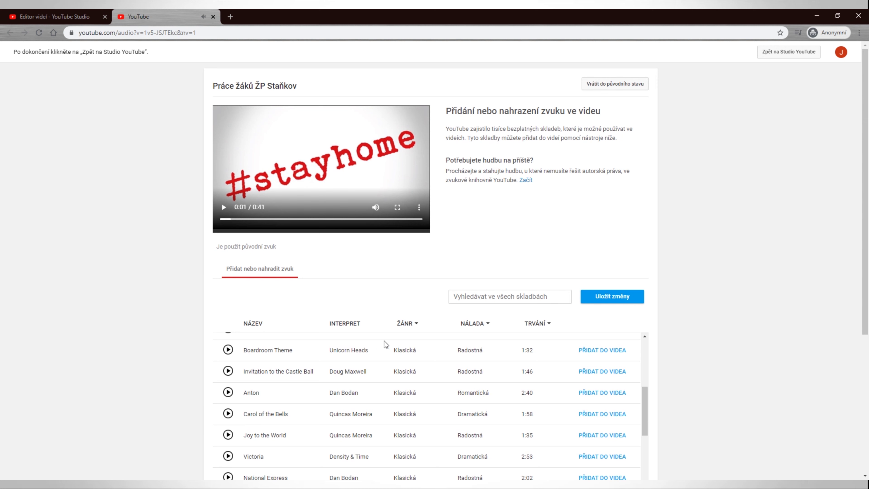
# - Filter the tracks by the genre Rock and listen to Beach Walk and Sunshine on Sand
pyautogui.click(414, 323)
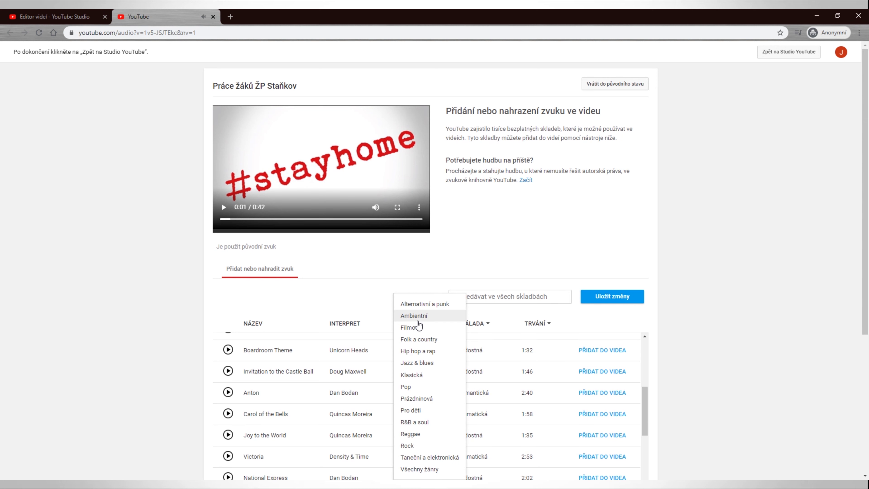
pyautogui.click(412, 446)
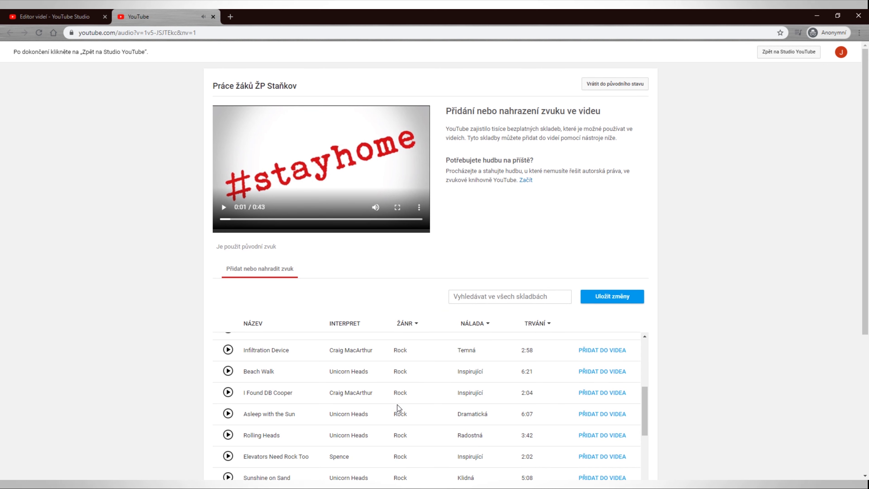
pyautogui.click(228, 371)
pyautogui.scroll(-1, 265, 397)
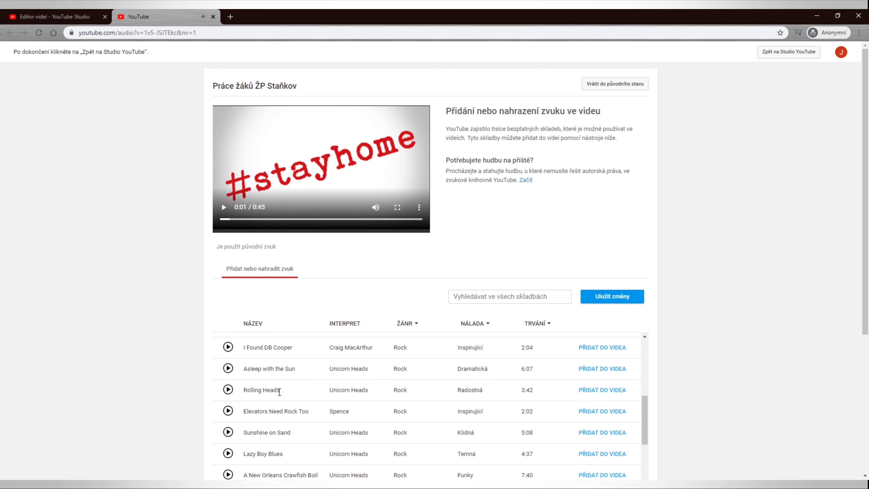
pyautogui.click(227, 432)
# - Widen the track list from Rock to all genres, filter it by the mood Klidná and listen to Prelude No. 2
pyautogui.click(416, 324)
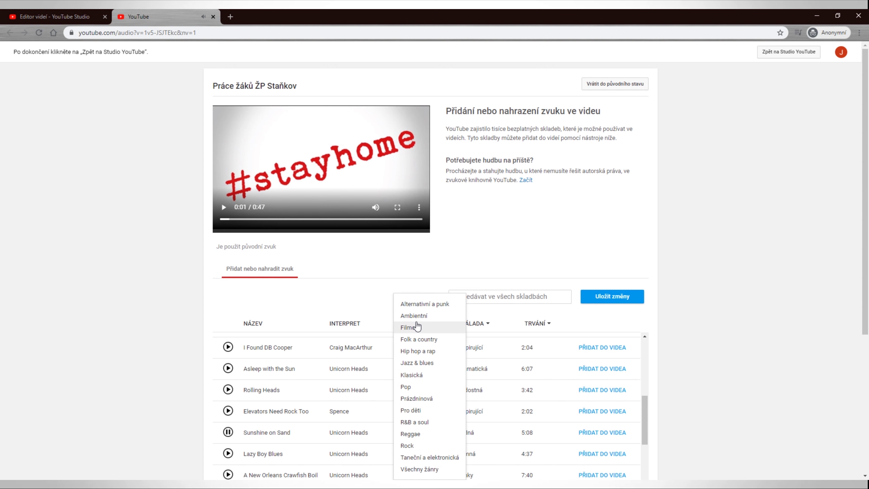
pyautogui.click(416, 327)
pyautogui.click(481, 325)
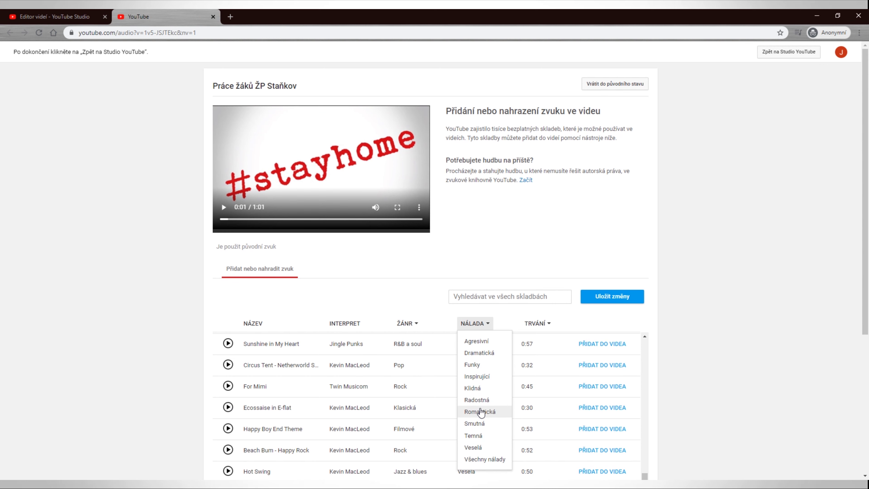
pyautogui.click(484, 390)
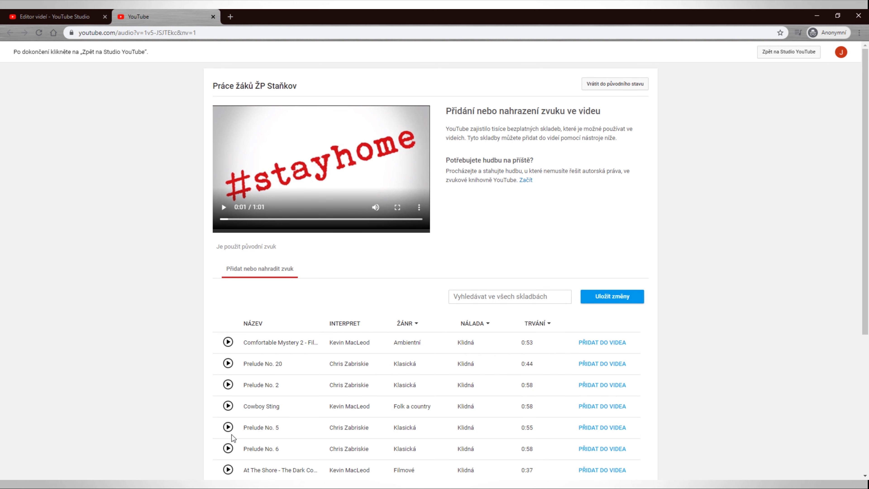
pyautogui.click(228, 385)
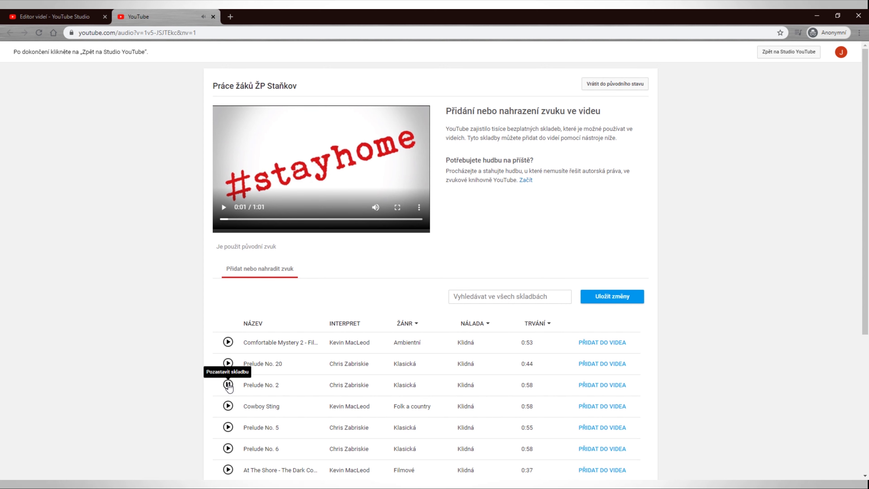
# - Add Prelude No. 2 to the video as background music and save the audio changes, confirming the processing
pyautogui.click(599, 385)
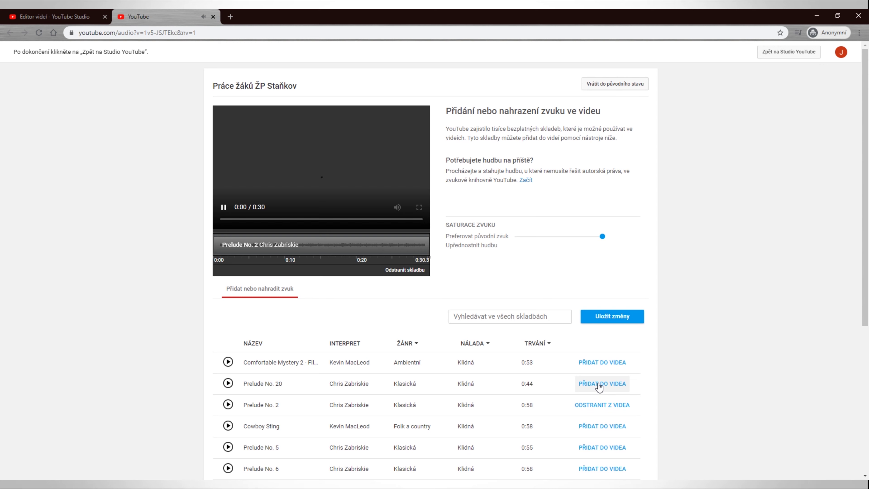
pyautogui.click(610, 319)
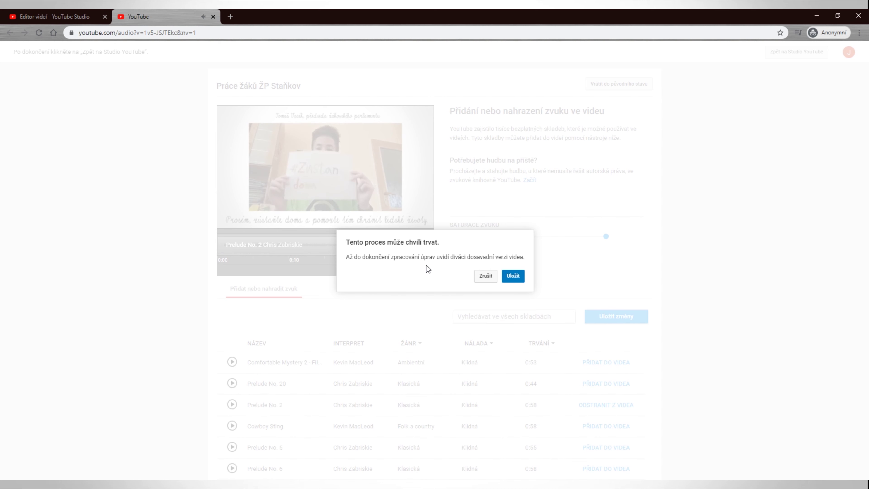
pyautogui.click(513, 276)
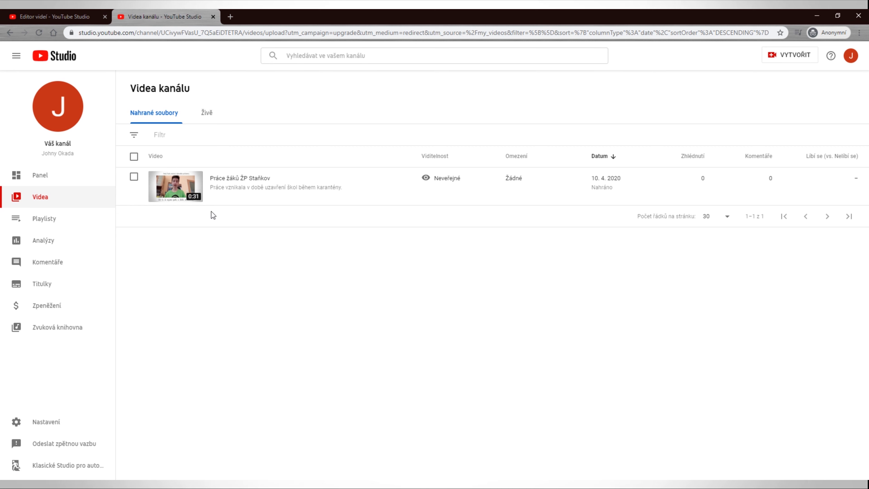
# - Close the audio page, reopen the video Práce žáků ŽP Staňkov from the channel's videos and start the video editor
pyautogui.click(212, 17)
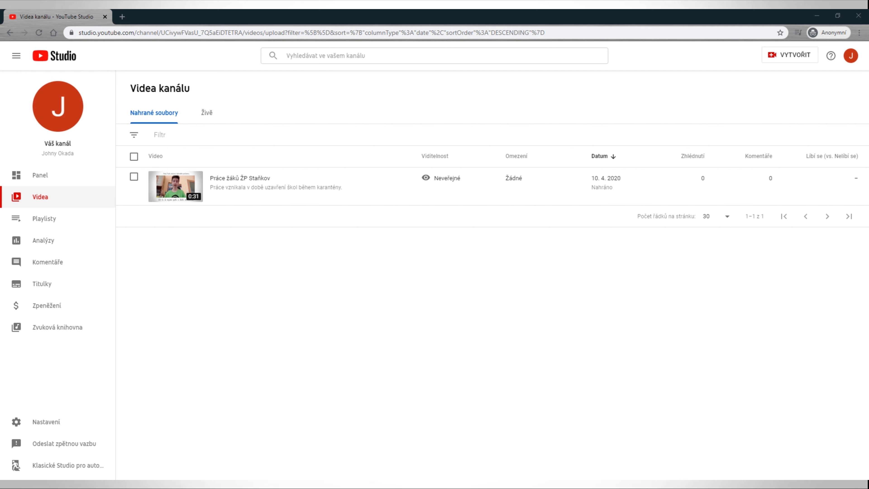
pyautogui.moveTo(322, 486)
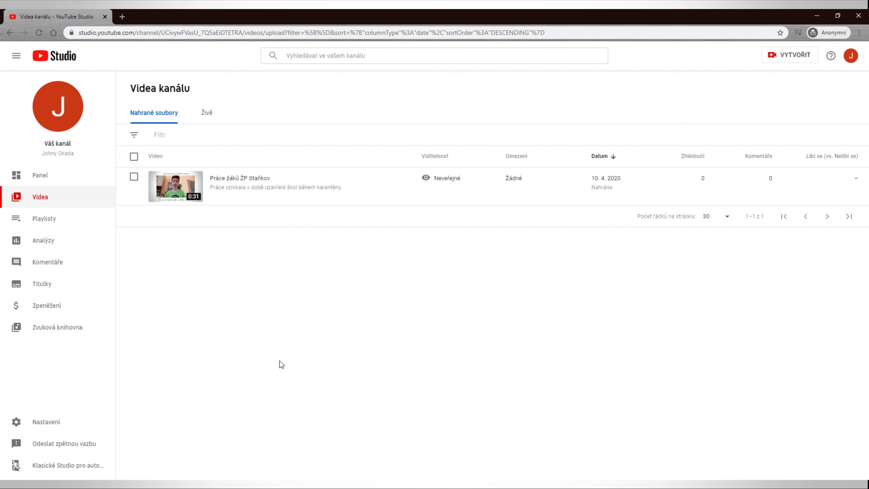
pyautogui.click(177, 185)
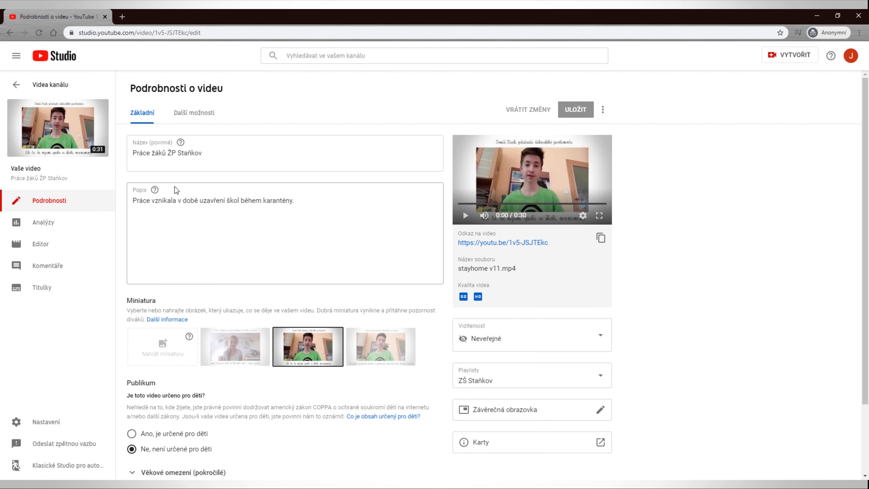
pyautogui.click(40, 244)
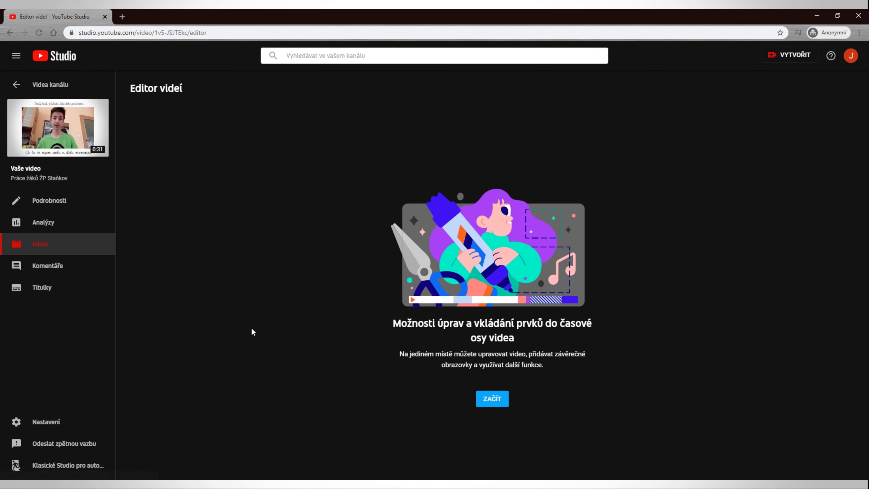
pyautogui.click(506, 404)
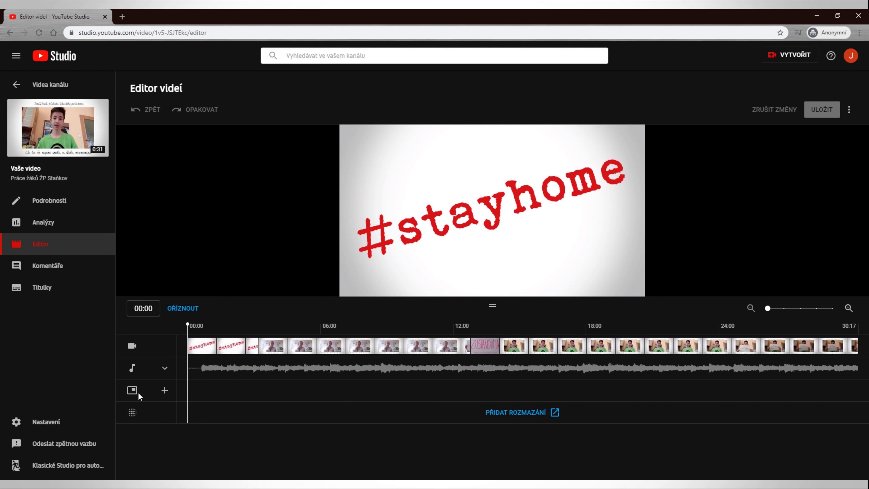
# - Add an end screen from the template with one video and one subscribe element placed along the upper edge of the frame
pyautogui.click(164, 397)
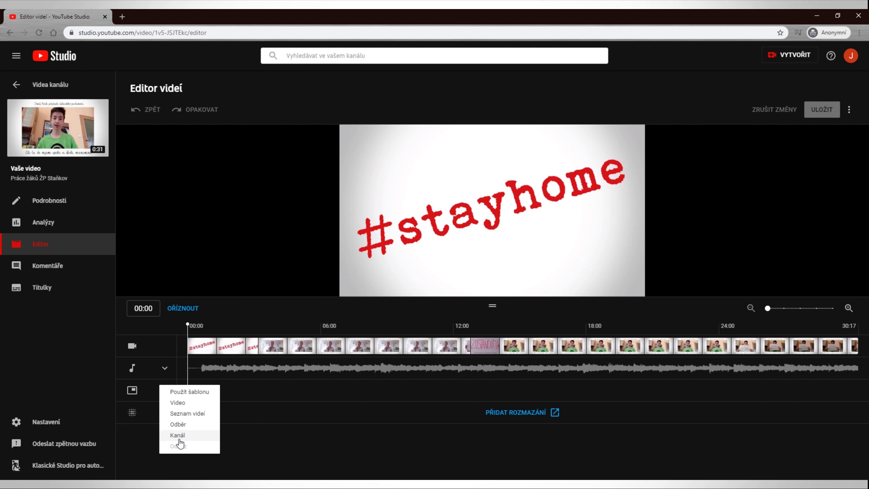
pyautogui.click(191, 392)
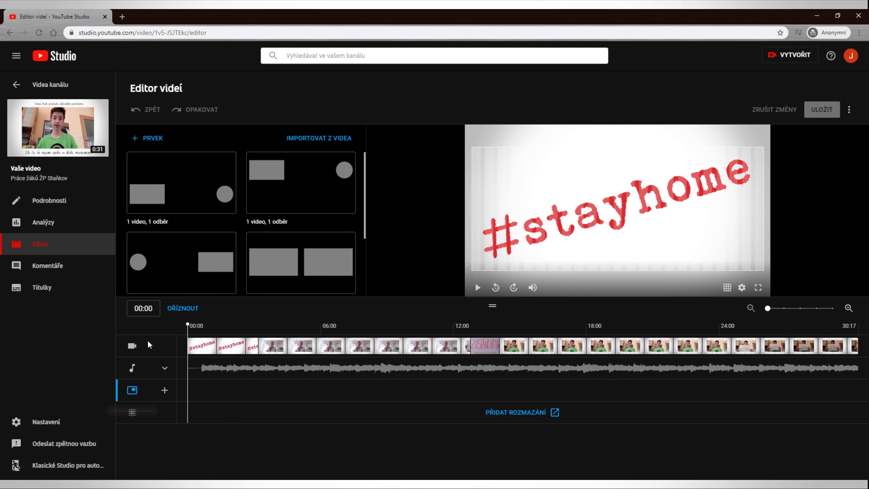
pyautogui.scroll(-3, 242, 252)
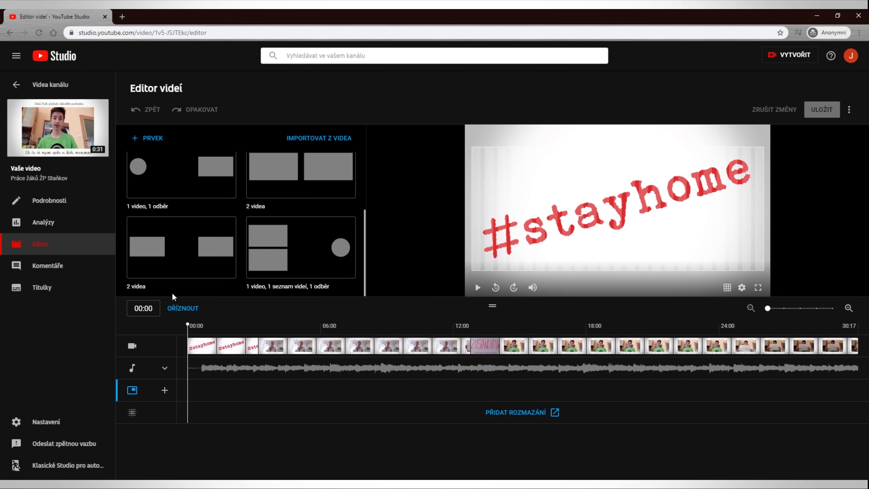
pyautogui.scroll(3, 140, 292)
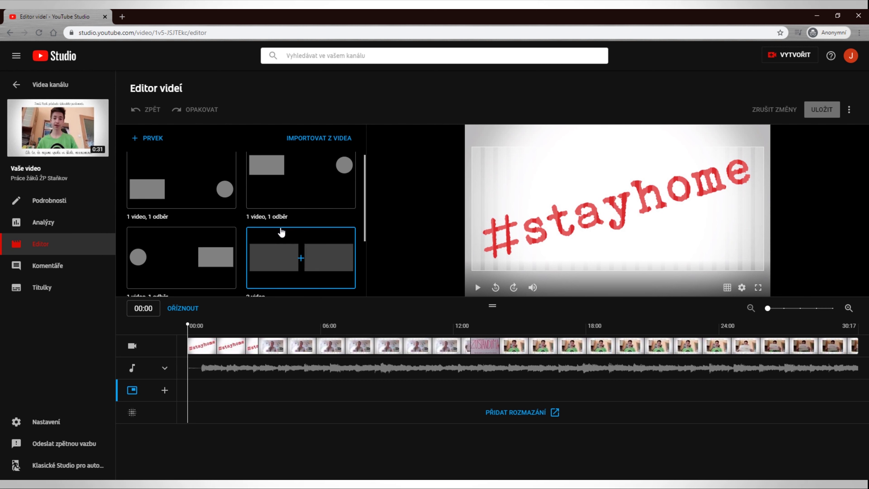
pyautogui.click(286, 198)
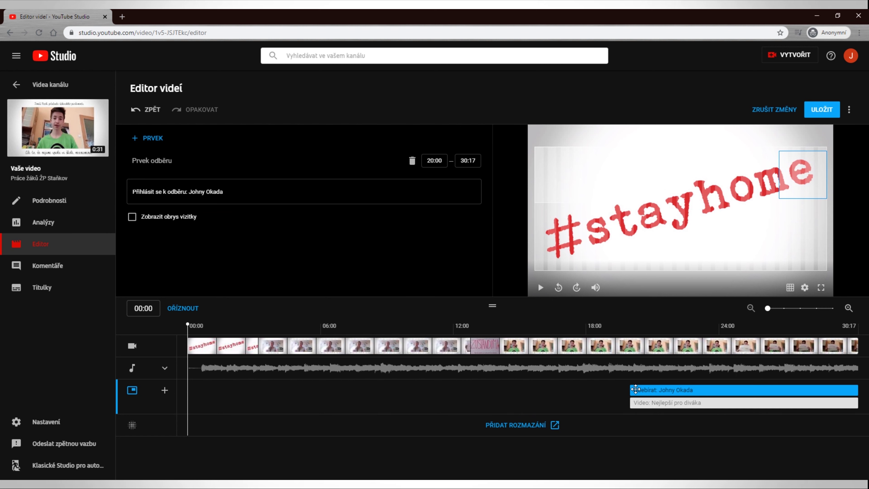
# - Shorten the subscribe and video end-screen elements so both start at 23:17, and preview them on the timeline
pyautogui.moveTo(631, 383); pyautogui.dragTo(746, 382)
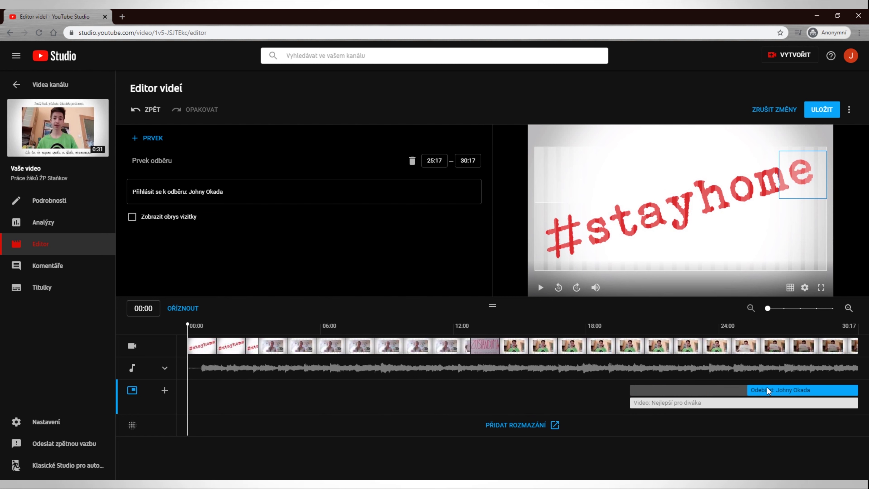
pyautogui.moveTo(631, 406); pyautogui.dragTo(702, 393)
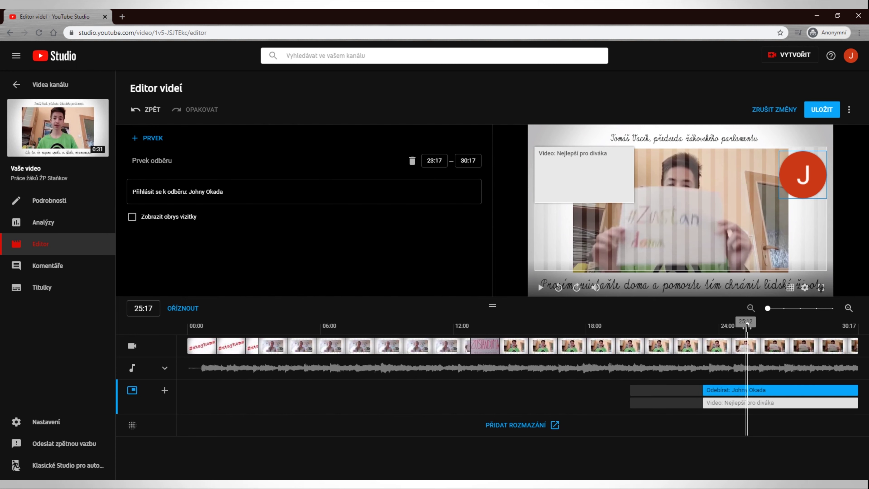
pyautogui.moveTo(702, 324); pyautogui.dragTo(639, 325)
pyautogui.click(581, 165)
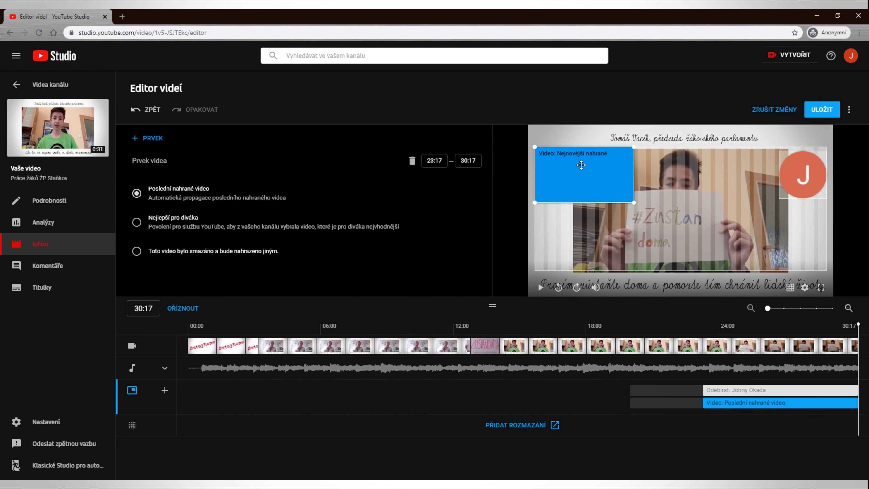
pyautogui.click(187, 228)
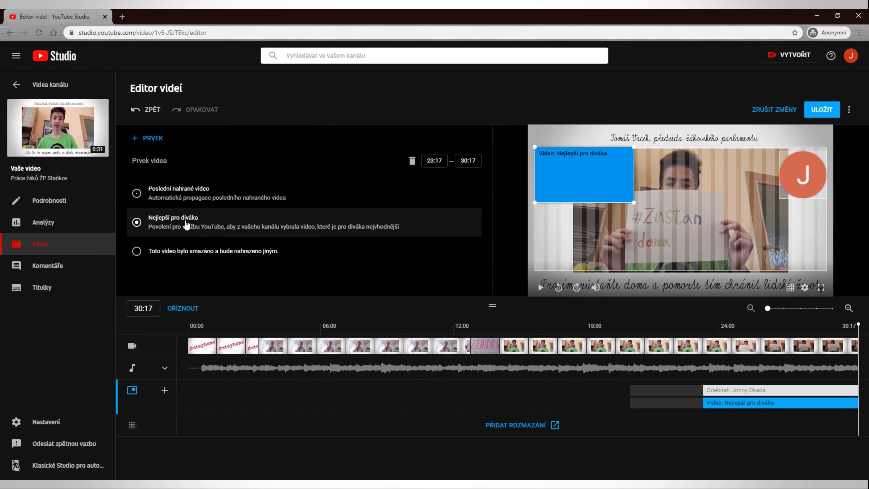
pyautogui.click(183, 256)
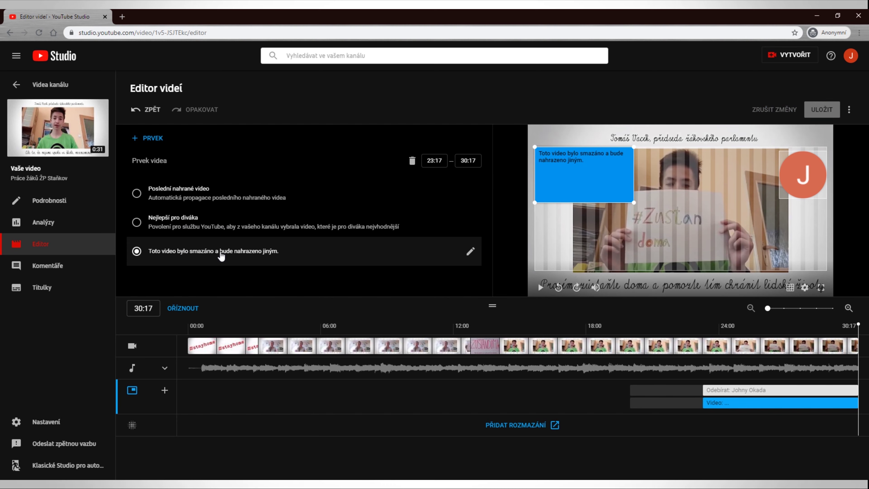
pyautogui.click(471, 252)
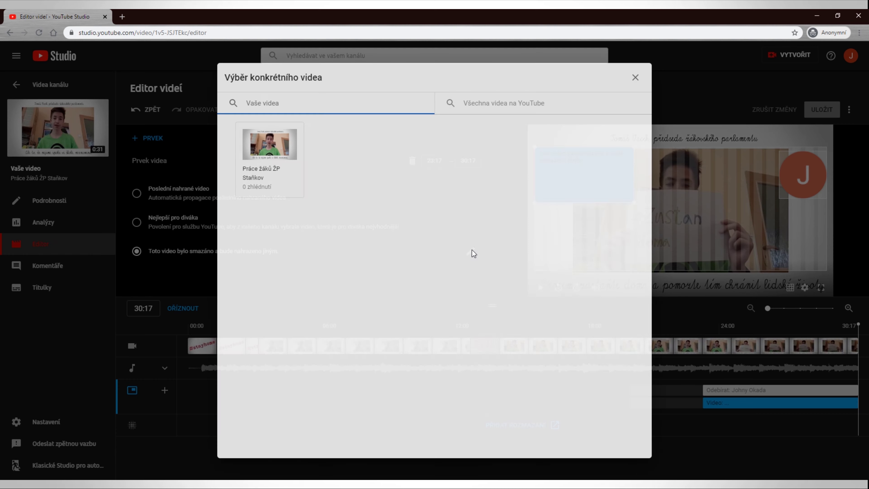
pyautogui.write('https://youtu.be/GbG3Y7RvkA')
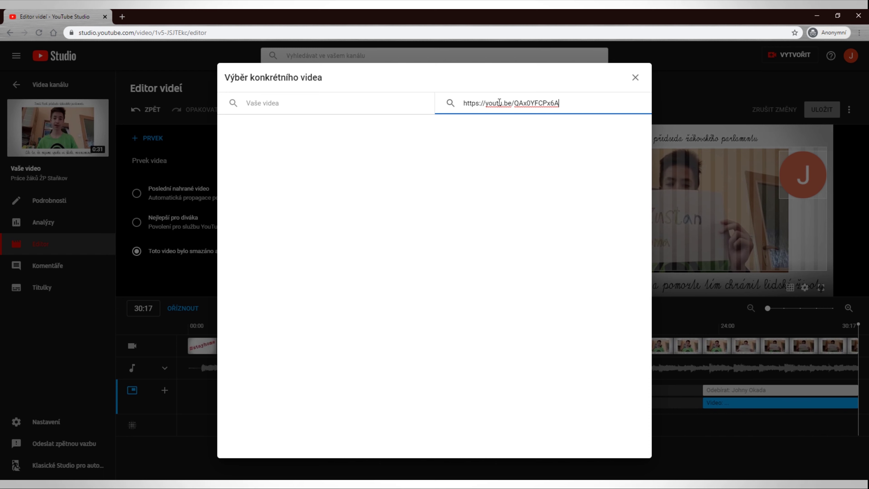
pyautogui.click(273, 146)
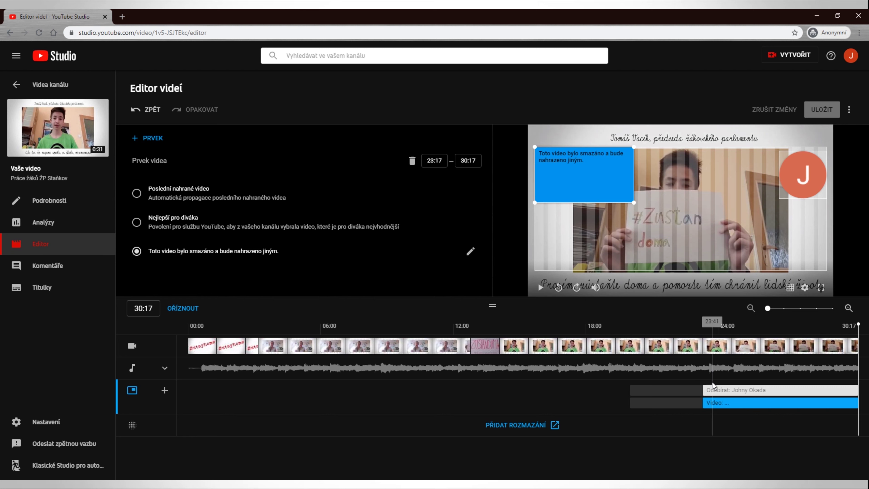
# - At 24:00, move the video and subscribe elements down to the lower corners of the video frame and save the end screen
pyautogui.click(720, 332)
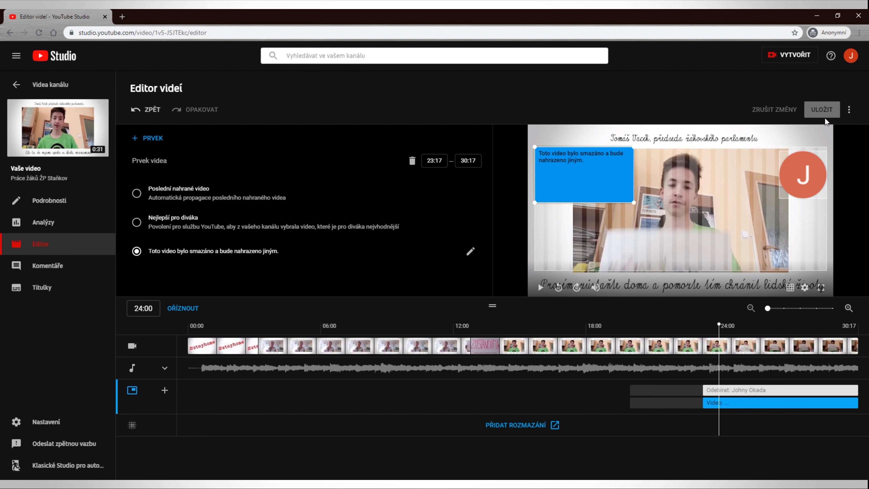
pyautogui.click(849, 112)
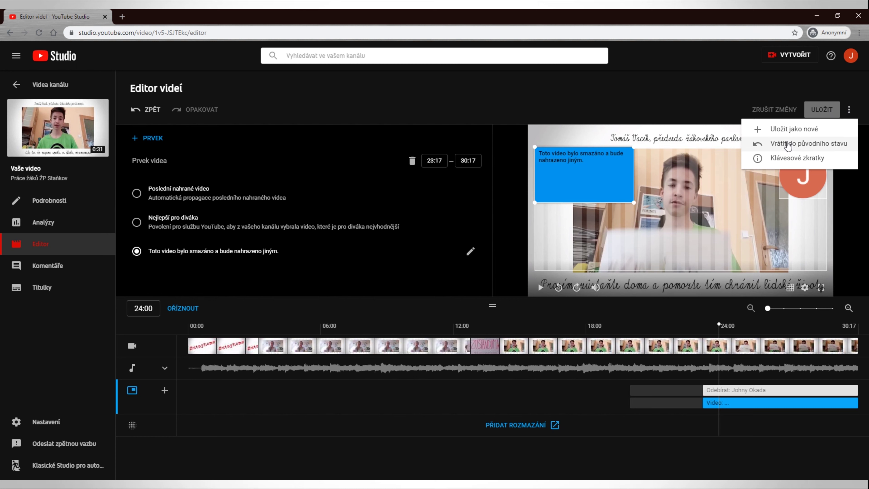
pyautogui.click(703, 92)
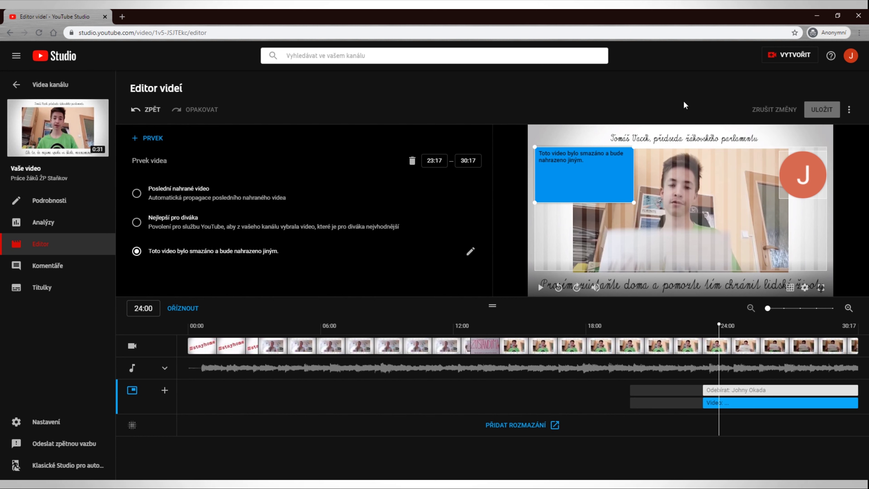
pyautogui.moveTo(586, 172); pyautogui.dragTo(573, 241)
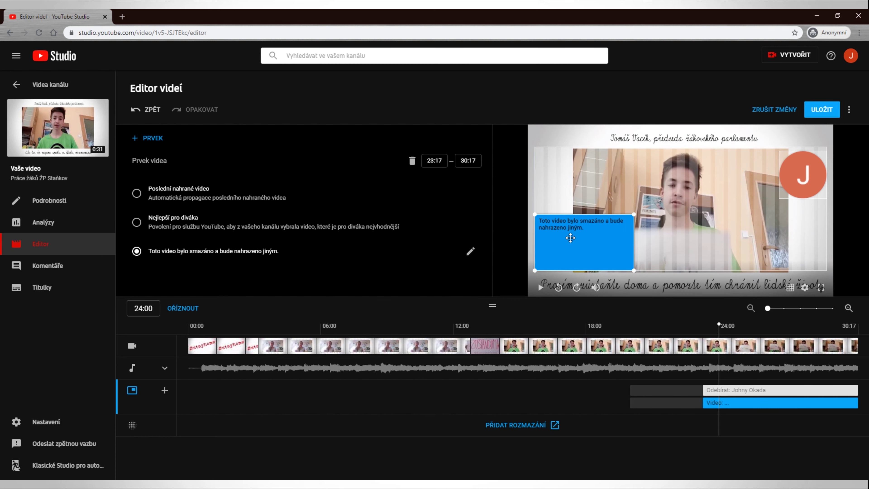
pyautogui.moveTo(804, 171); pyautogui.dragTo(814, 244)
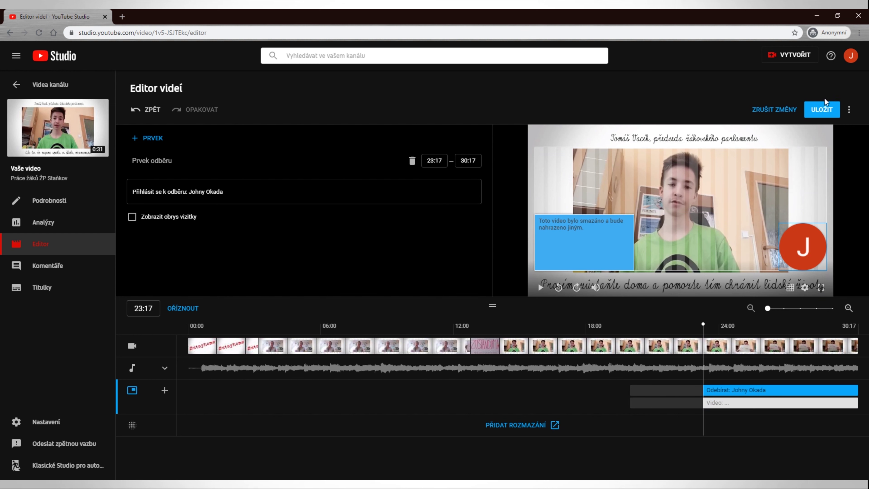
pyautogui.click(820, 111)
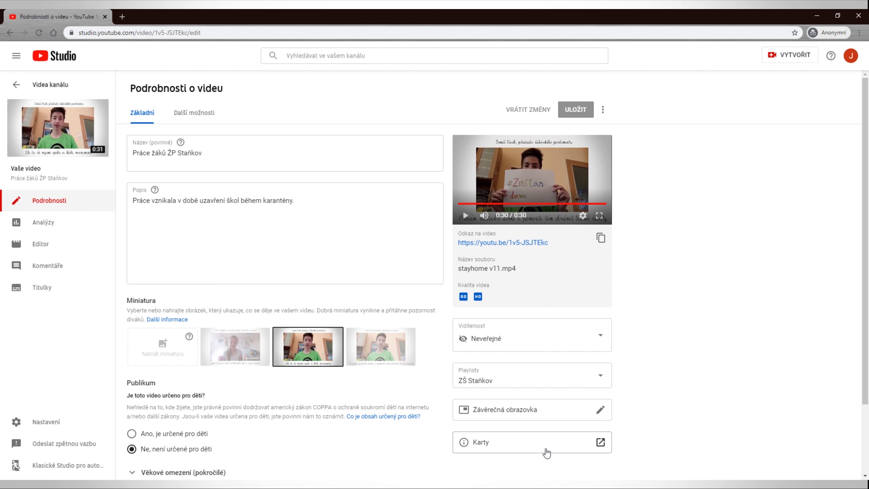
# - Reopen the saved end screen to review its elements and close it without making changes
pyautogui.click(599, 409)
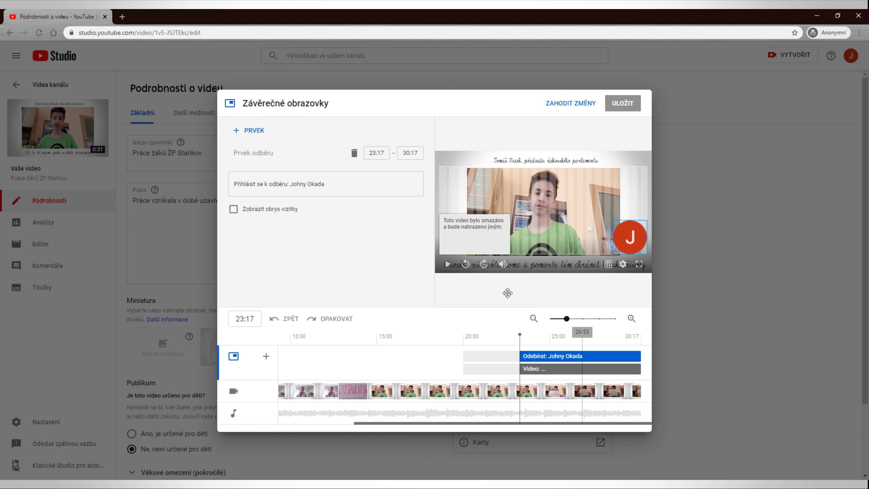
pyautogui.click(583, 107)
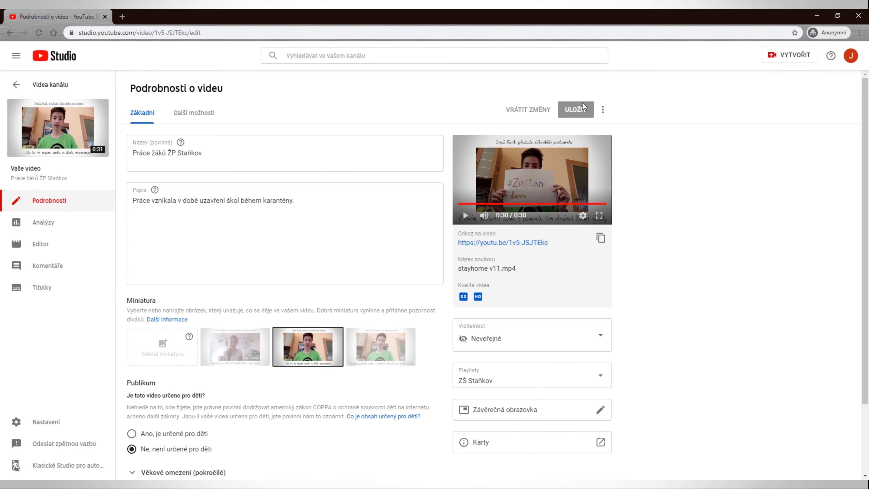
# - Open the video's cards editor and start a poll card with the question "Na základě tohoto videa jsem"
pyautogui.click(601, 443)
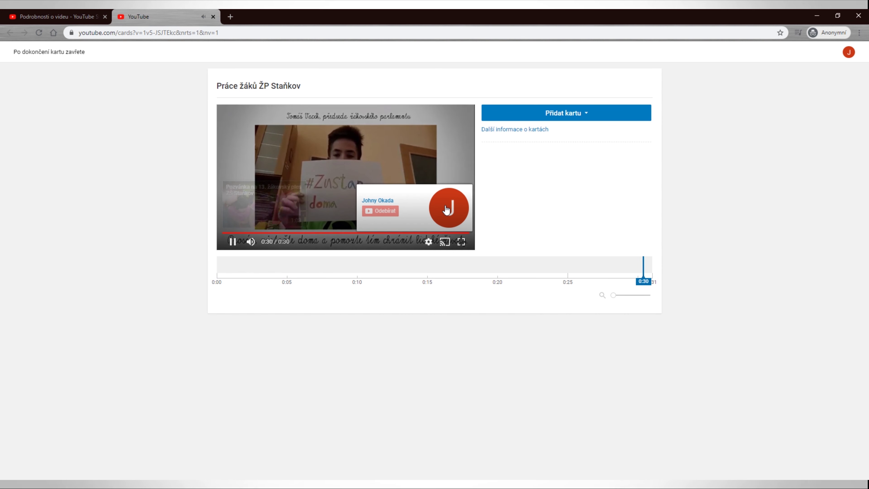
pyautogui.click(587, 113)
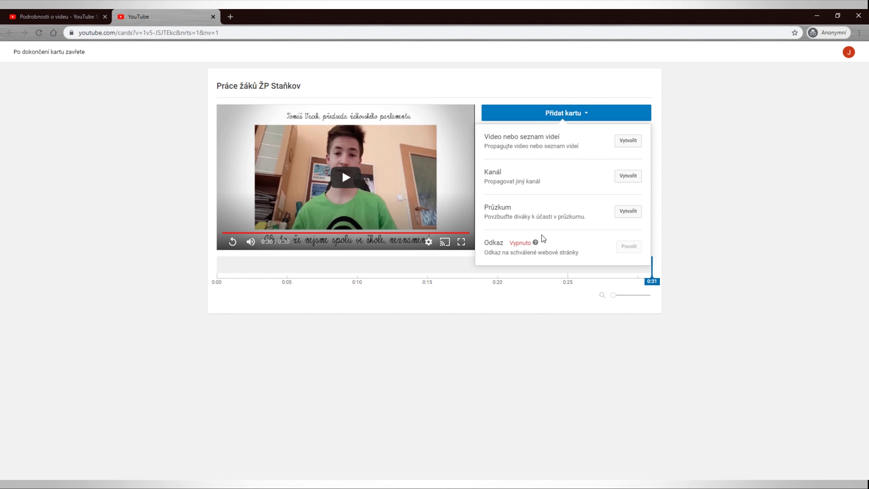
pyautogui.click(622, 213)
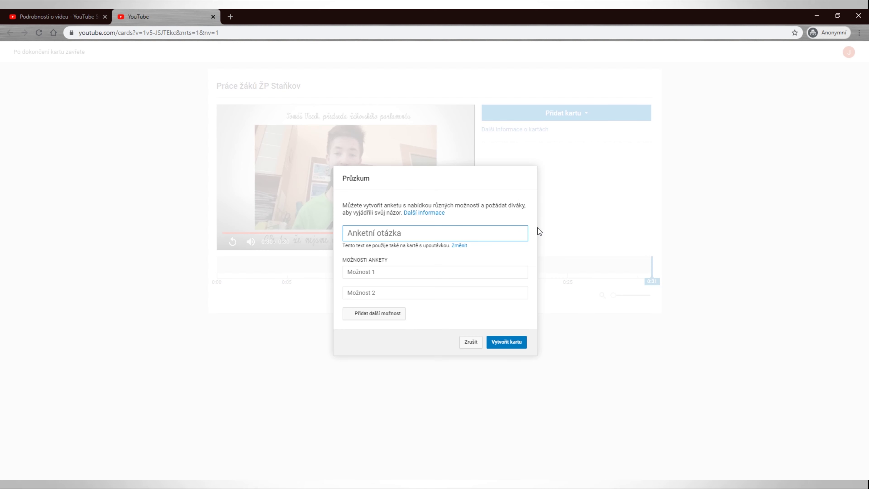
pyautogui.write('Na základě tohoto vide')
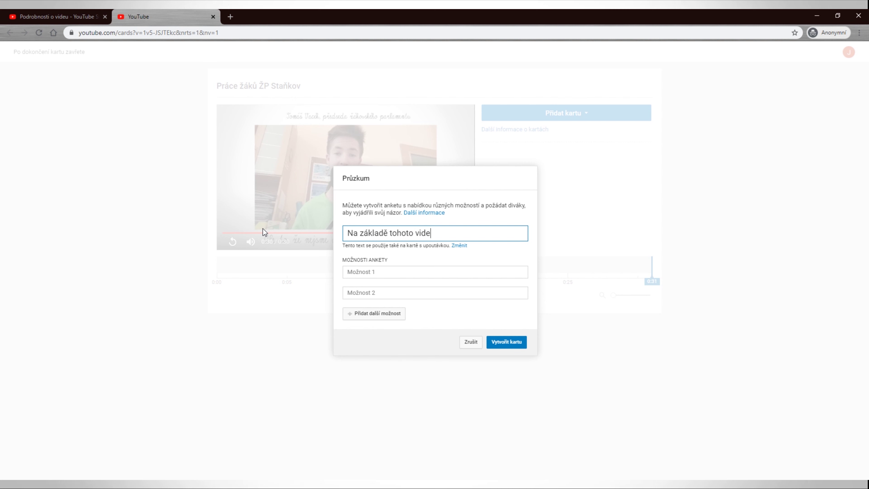
pyautogui.write('a jsem')
# - Give the poll the options "látku zvládl/a samostatně", "látku zvládl/a s pomocí rodičů" and "látku nezvládl/a", and create the card
pyautogui.press('Tab')
pyautogui.write('l')
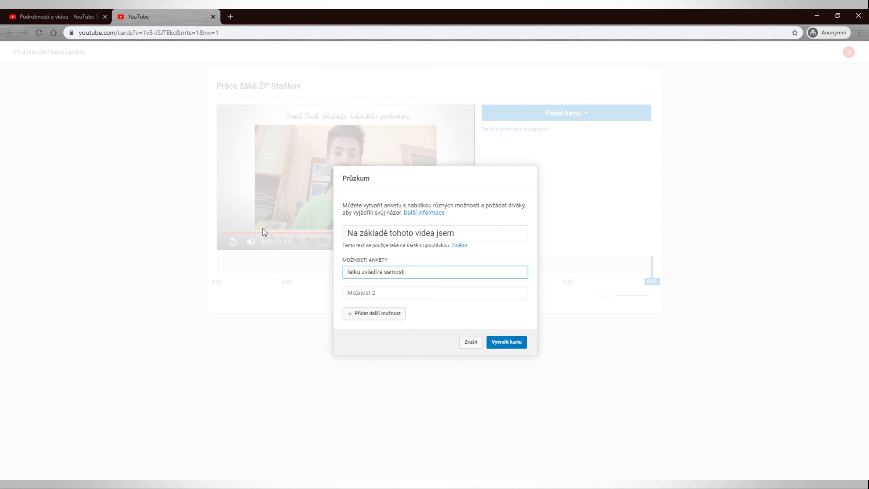
pyautogui.press('Tab')
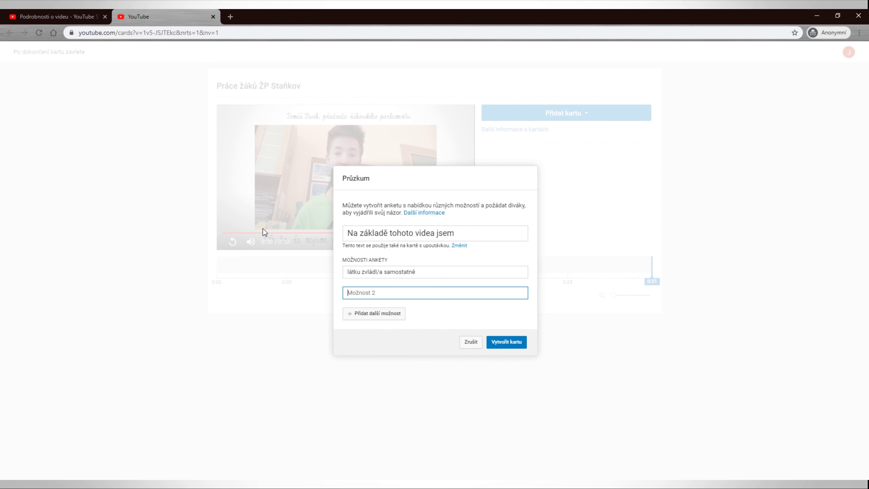
pyautogui.write('látku zvládl/a s pomocí rodičů')
pyautogui.click(368, 315)
pyautogui.write('látku nezvládl/a')
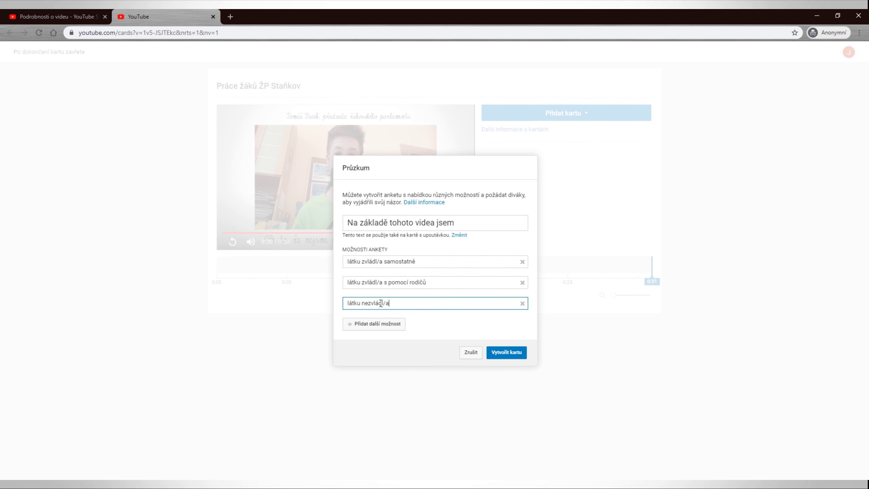
pyautogui.click(500, 353)
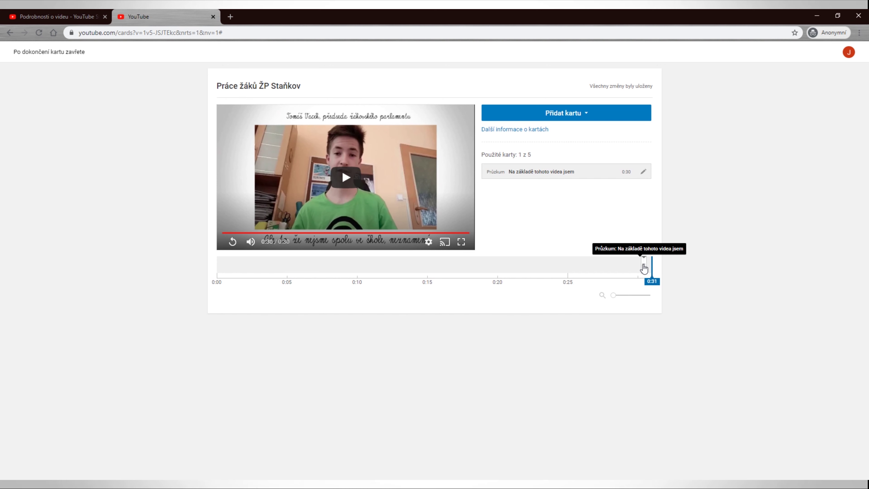
# - Move the poll card to 0:25 on the timeline and preview its question and options in the player
pyautogui.moveTo(644, 269); pyautogui.dragTo(572, 268)
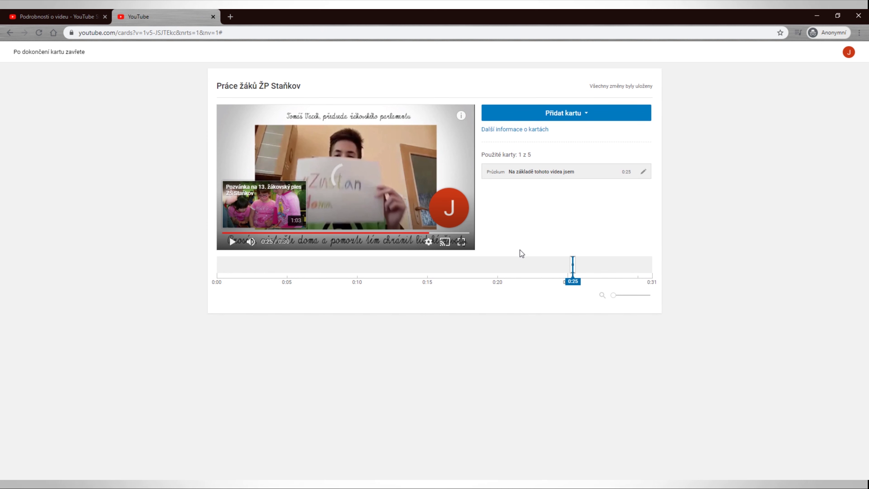
pyautogui.moveTo(464, 117)
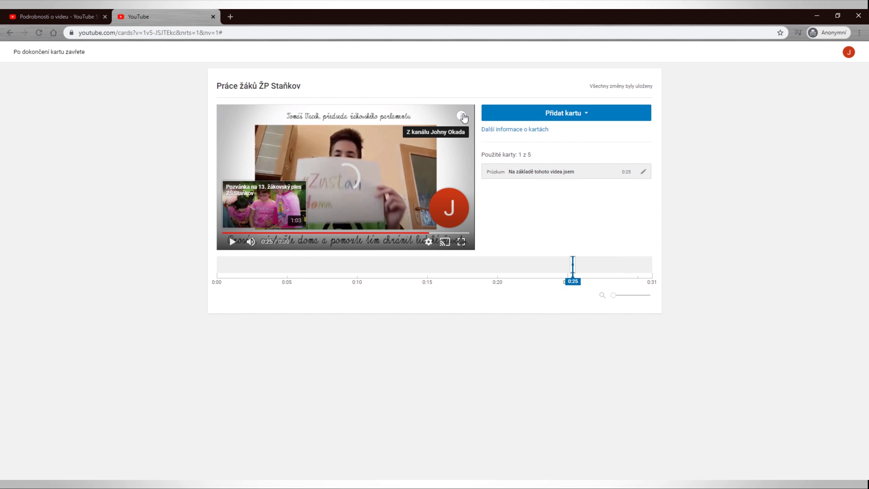
pyautogui.click(463, 116)
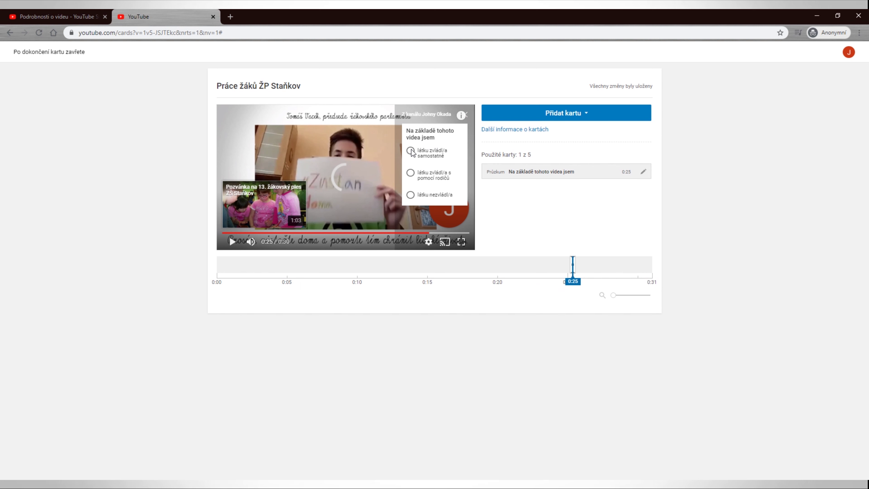
pyautogui.click(465, 114)
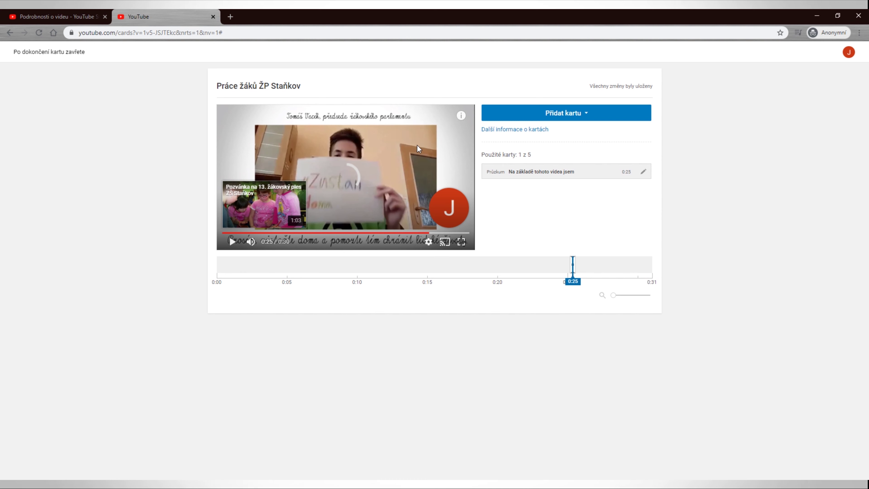
# - Close the cards editor and play the video near its end to check the end screen and the poll card
pyautogui.click(213, 17)
pyautogui.click(60, 133)
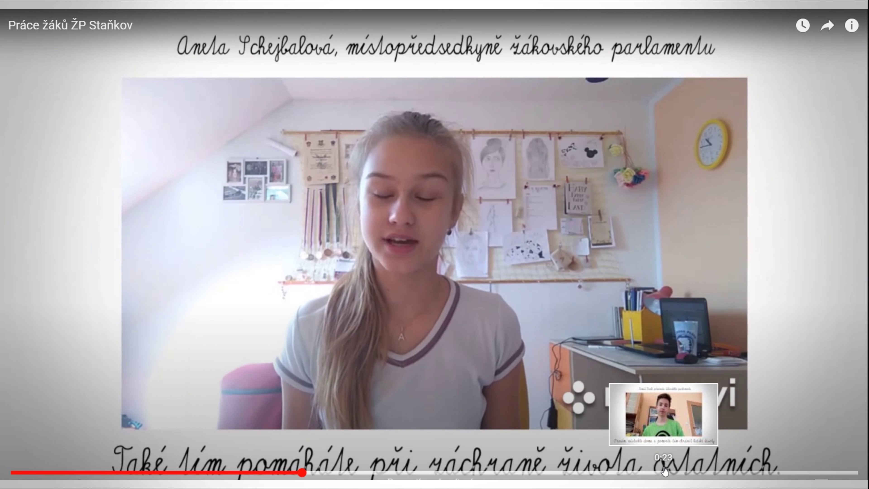
pyautogui.click(660, 472)
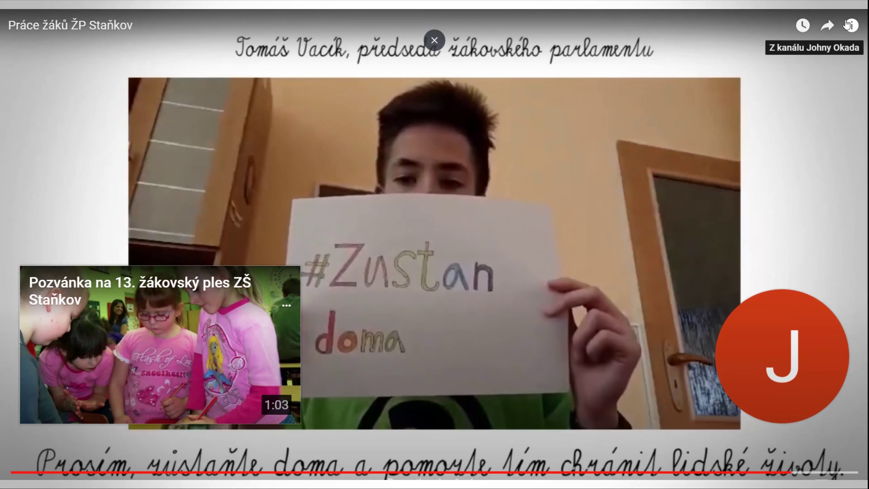
pyautogui.click(797, 42)
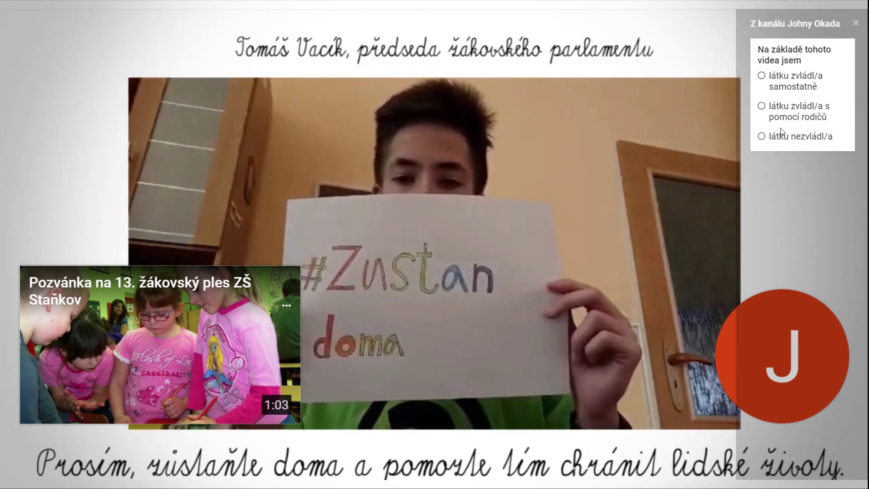